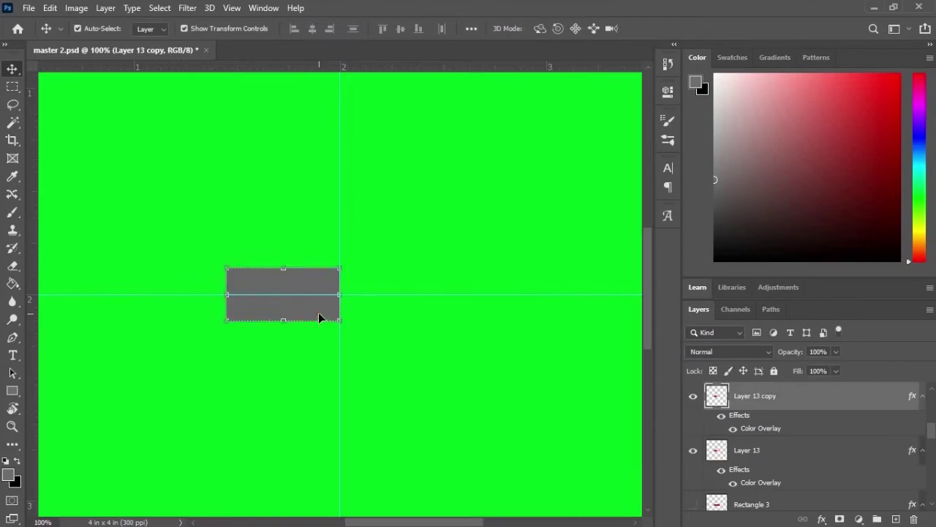
# - Mirror the duplicated grey bar and save it as a PNG in Desktop\02
pyautogui.hotkey('ctrl', 't')
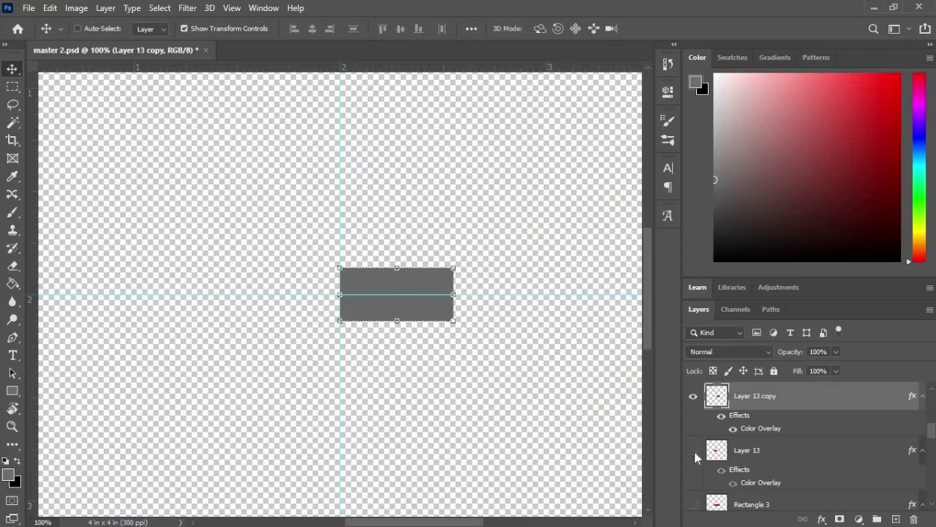
pyautogui.hotkey('ctrl', 'shift', 's')
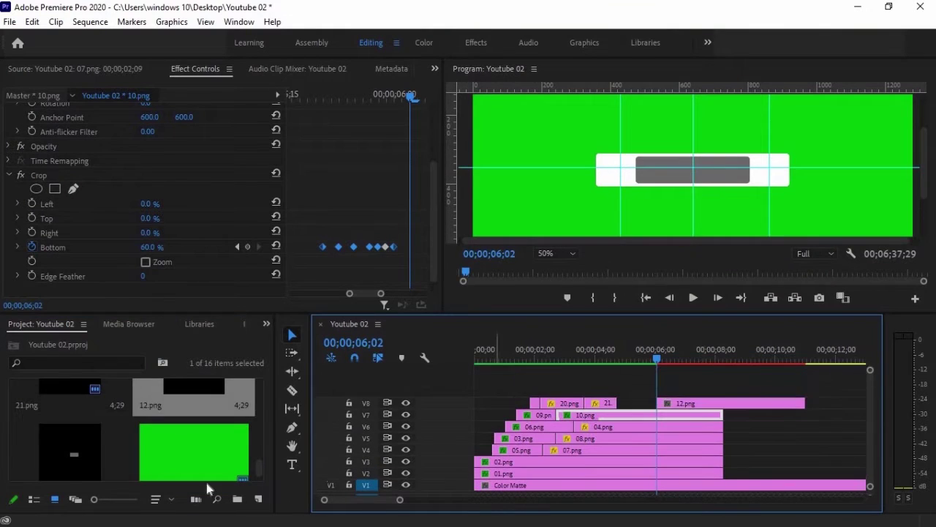
# - Place 11.png on a new track above 12.png at about 6;02 and render the sequence
pyautogui.press('Return')
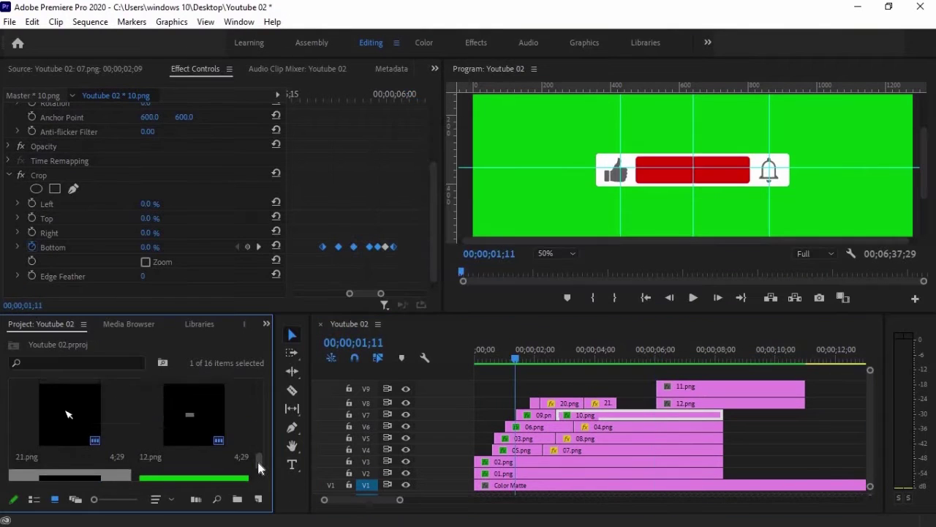
pyautogui.scroll(2, 257, 458)
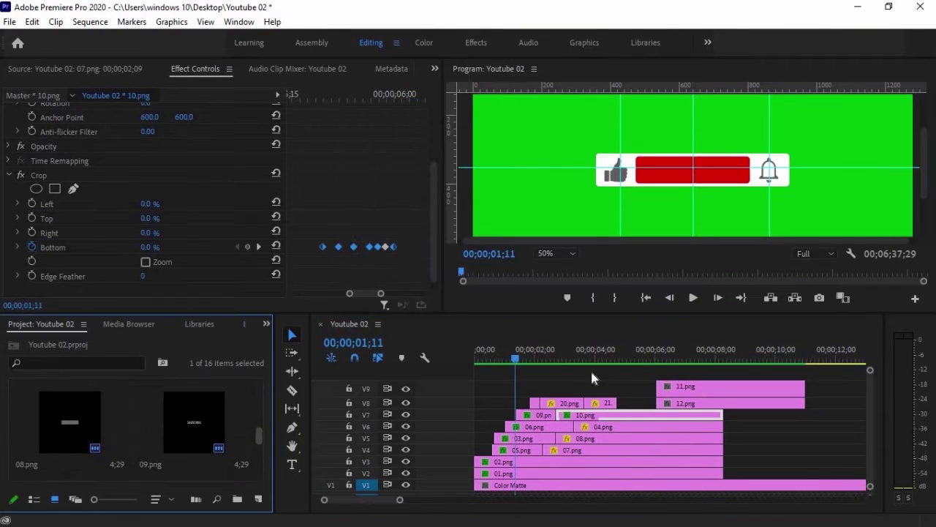
pyautogui.click(658, 358)
pyautogui.click(658, 438)
pyautogui.press('=')
pyautogui.click(741, 390)
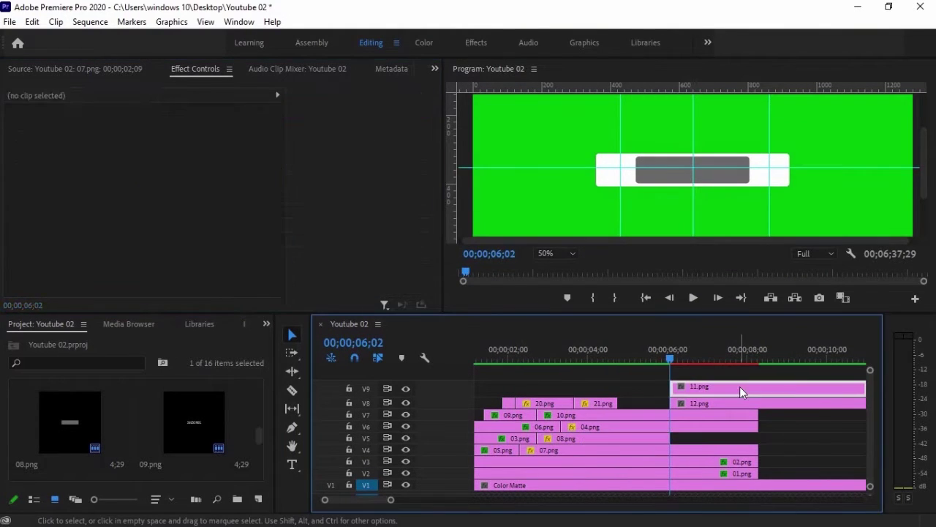
pyautogui.press('Return')
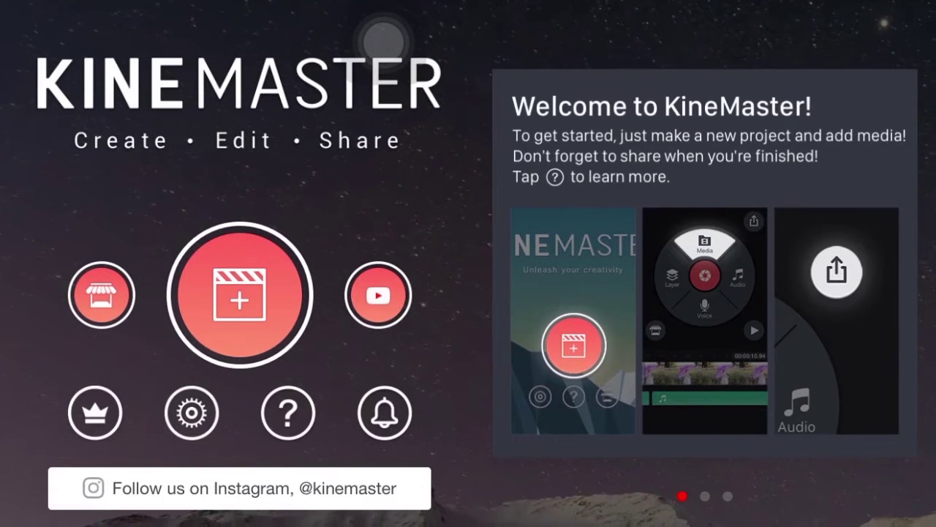
# - Start a new KineMaster project with the 16:9 aspect ratio
pyautogui.click(240, 294)
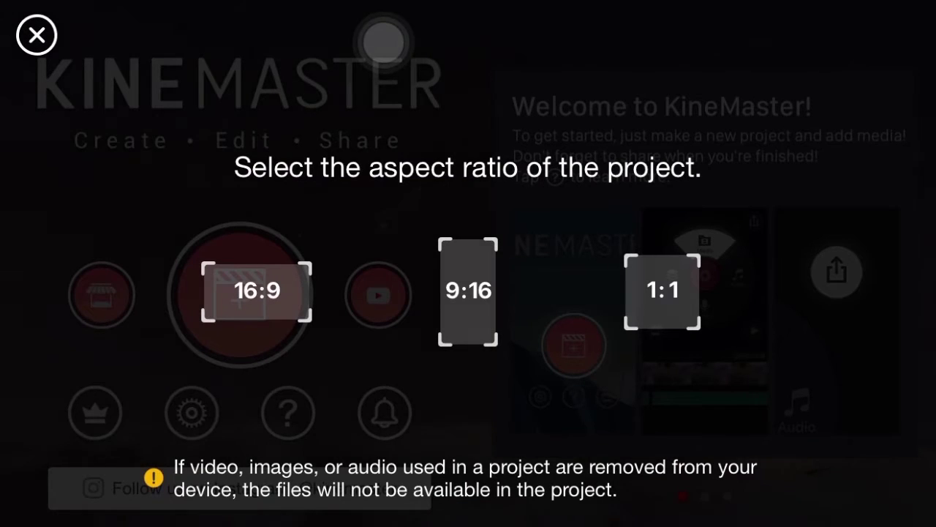
pyautogui.click(256, 290)
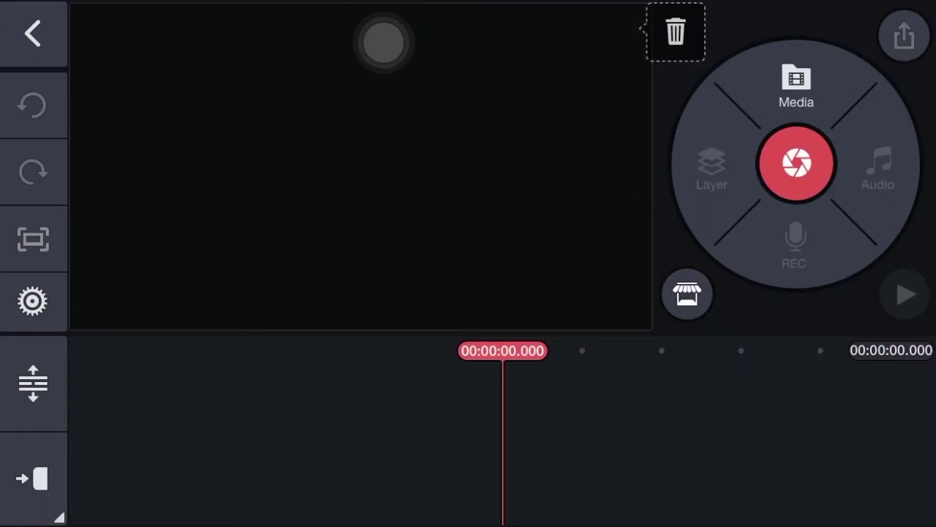
# - Add the one-minute footage clip from Recently Added to the timeline
pyautogui.click(643, 121)
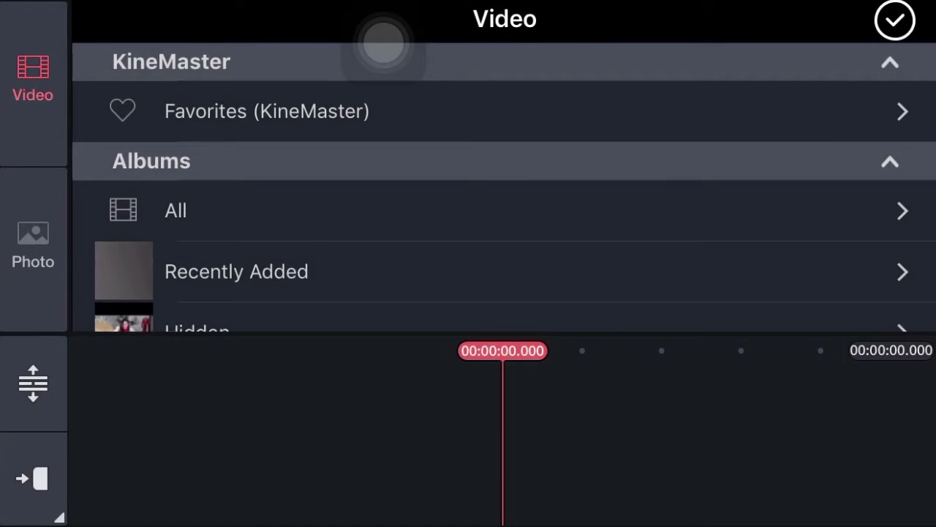
pyautogui.click(237, 272)
pyautogui.click(124, 95)
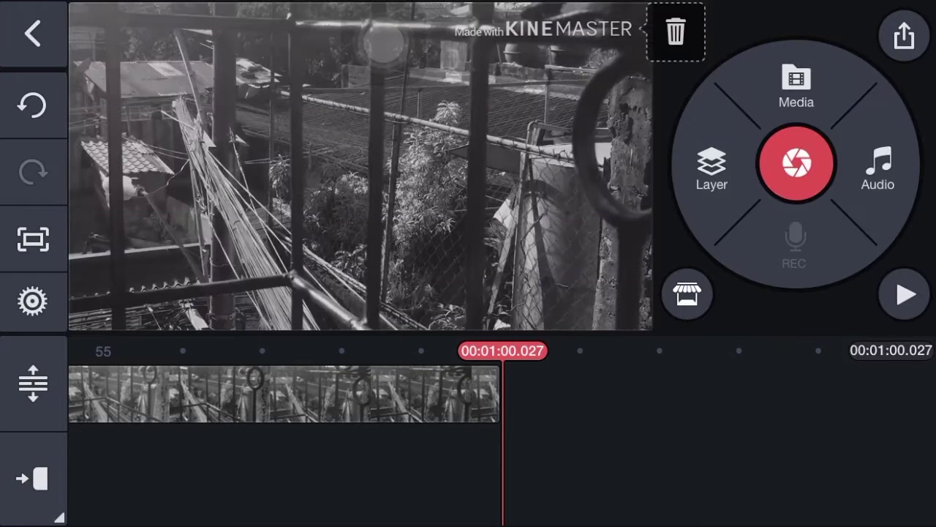
# - Overlay the green-screen subscribe clip as a video layer starting near 00:00:08.946
pyautogui.hscroll(-10, 468, 393)
pyautogui.hscroll(-10, 468, 394)
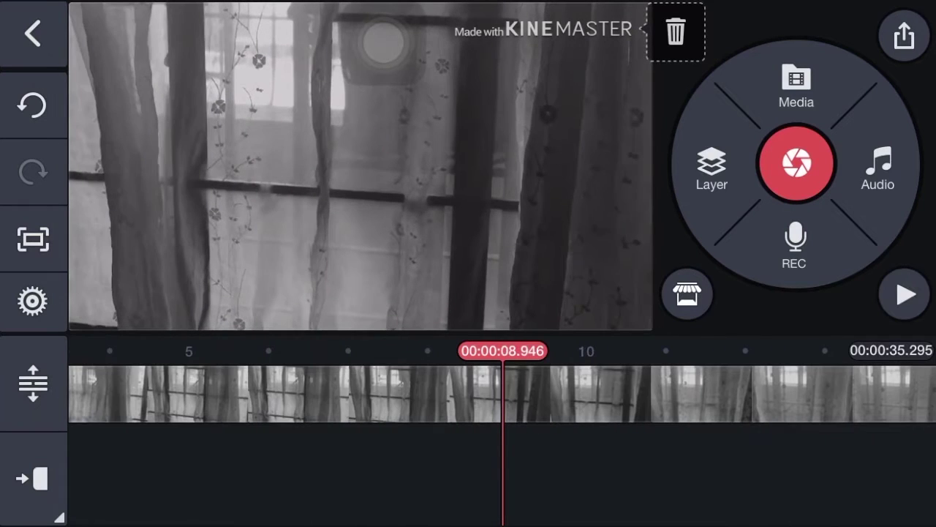
pyautogui.click(712, 168)
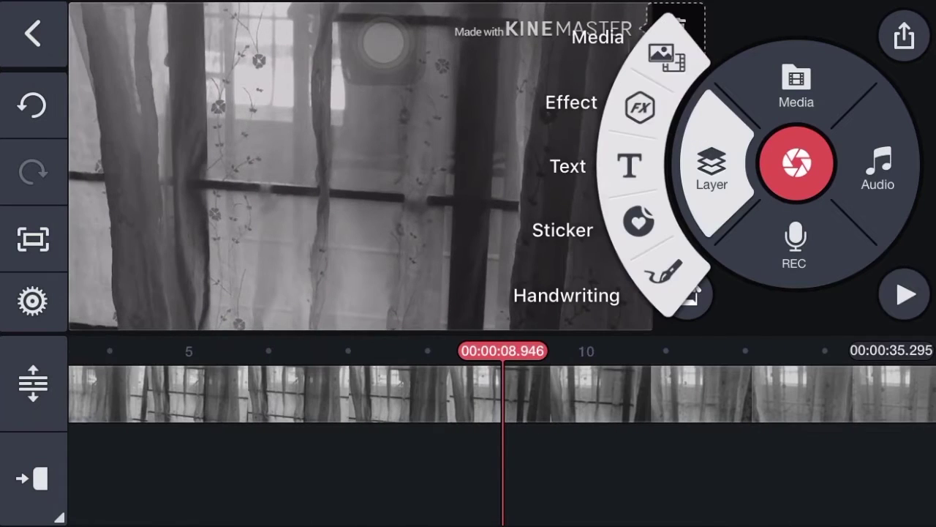
pyautogui.click(666, 55)
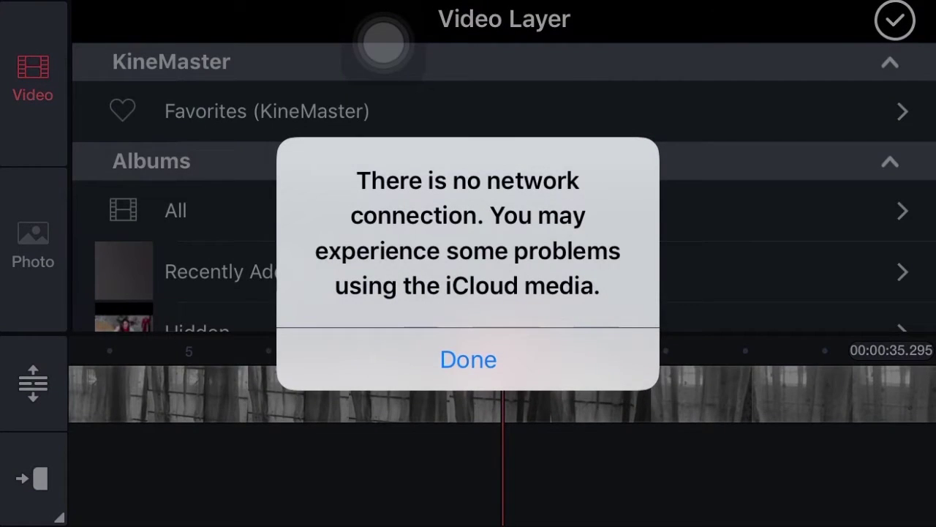
pyautogui.click(468, 359)
pyautogui.click(220, 271)
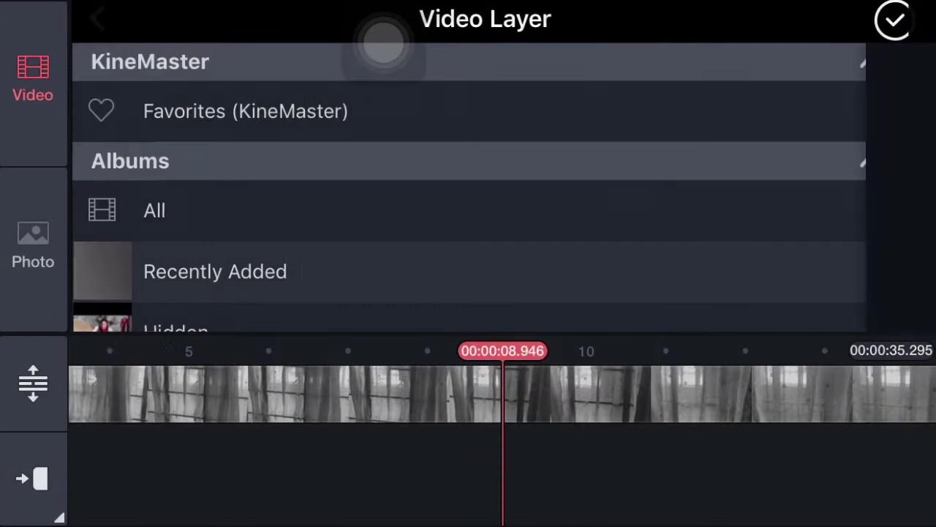
pyautogui.click(232, 95)
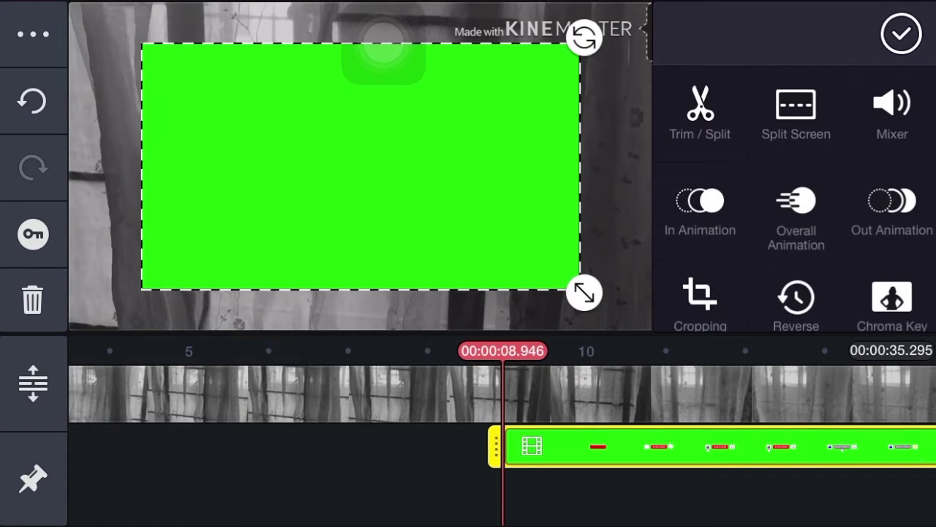
# - Enable Chroma Key on the green-screen layer and raise the top threshold from 28 to 49
pyautogui.click(891, 302)
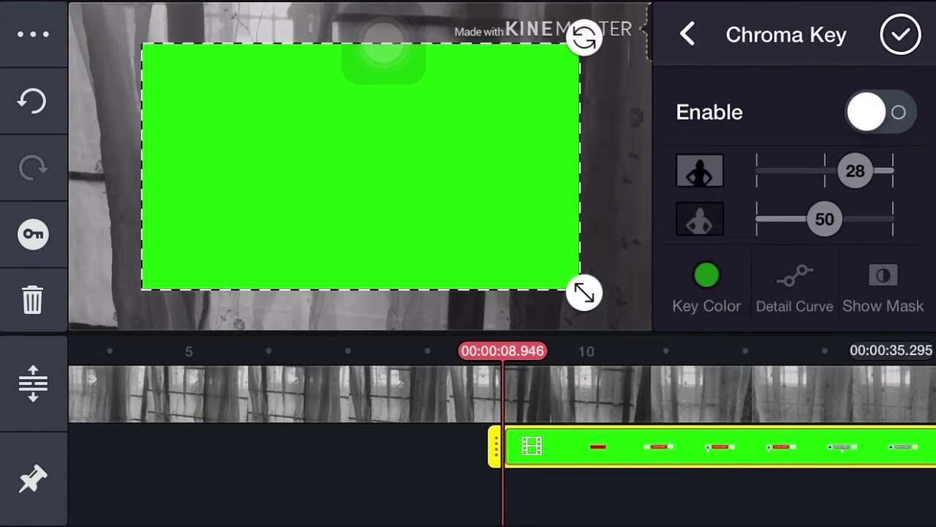
pyautogui.click(881, 112)
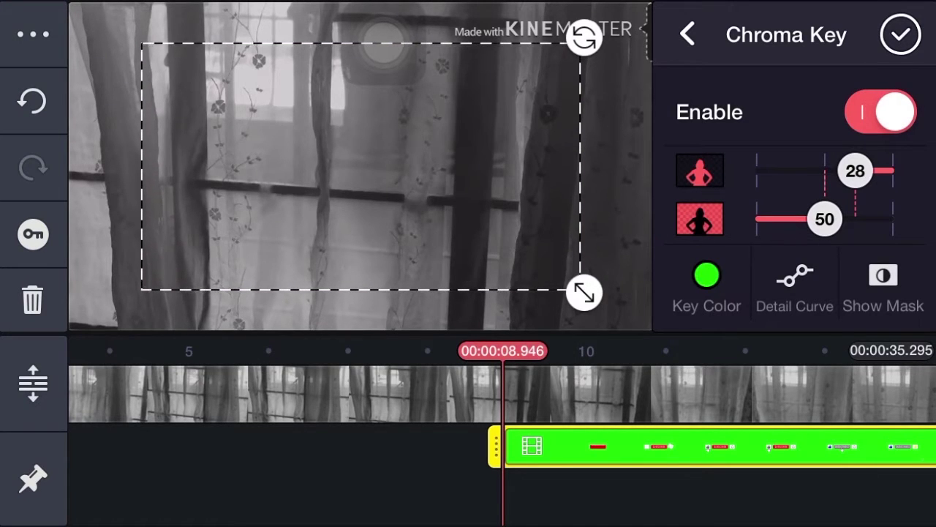
pyautogui.moveTo(855, 171); pyautogui.dragTo(826, 171)
pyautogui.hscroll(5, 503, 396)
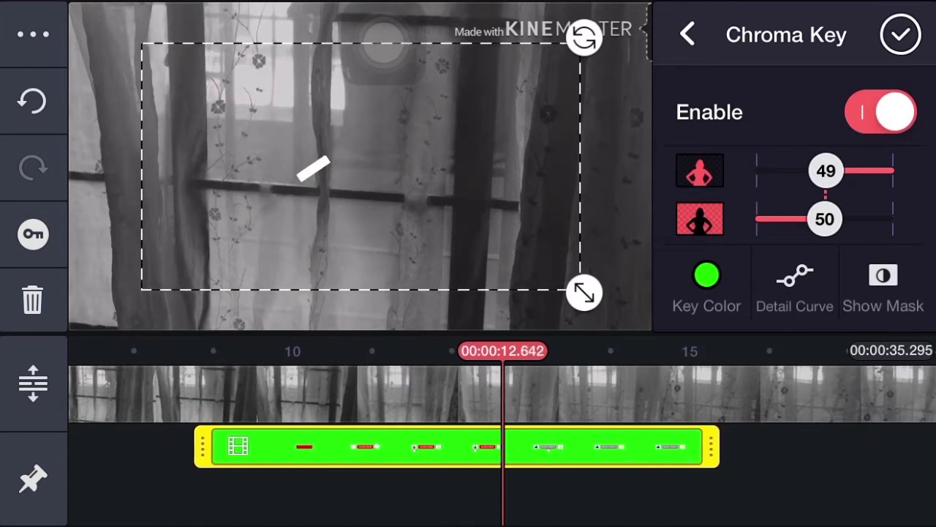
pyautogui.hscroll(-1, 502, 395)
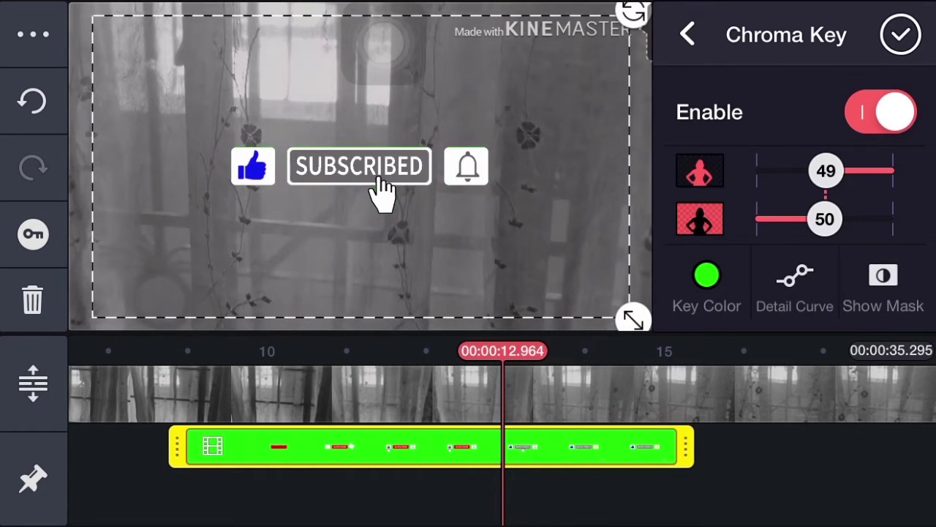
pyautogui.click(826, 171)
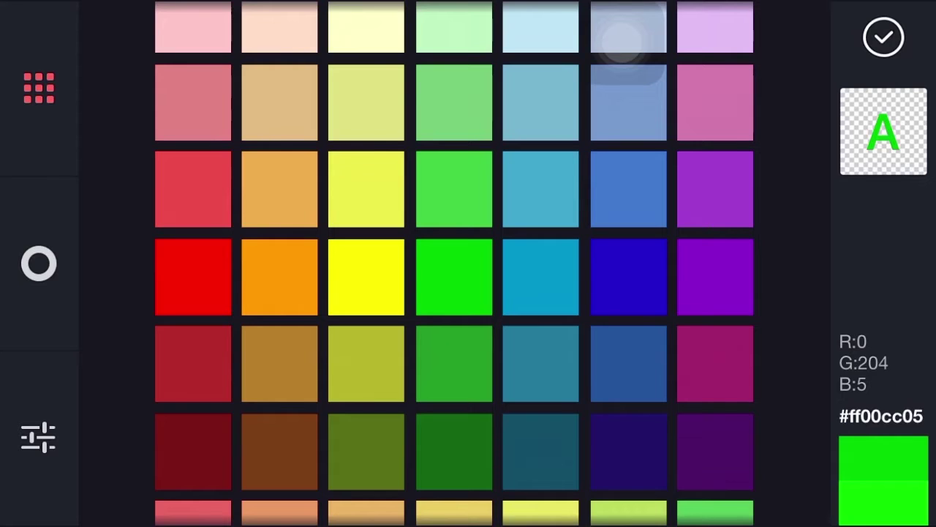
# - Keep green as key colour, shrink the subscribe overlay, and place it bottom-left
pyautogui.click(883, 37)
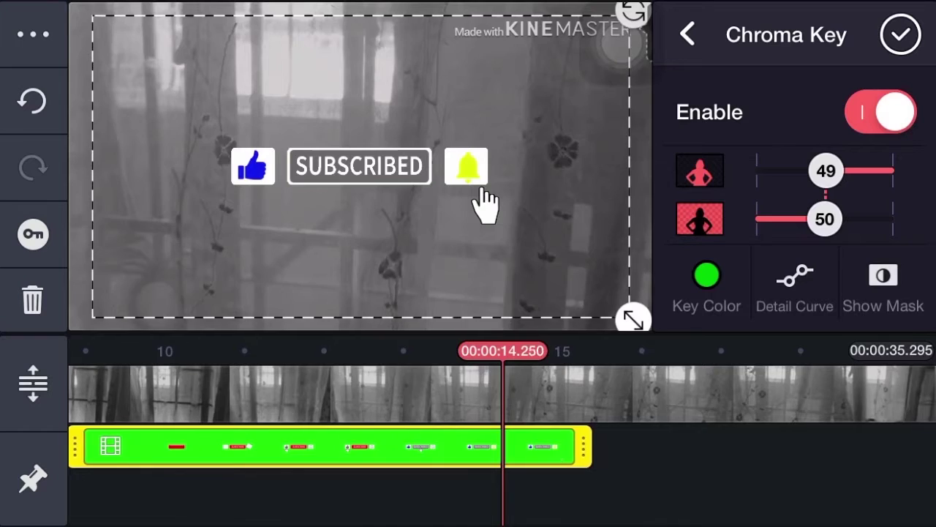
pyautogui.moveTo(468, 395); pyautogui.dragTo(625, 395)
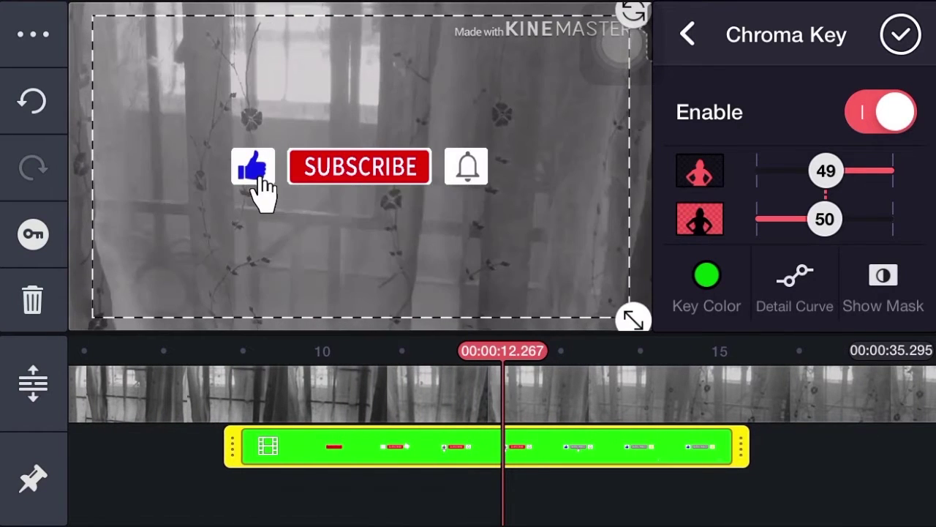
pyautogui.moveTo(633, 319); pyautogui.dragTo(520, 255)
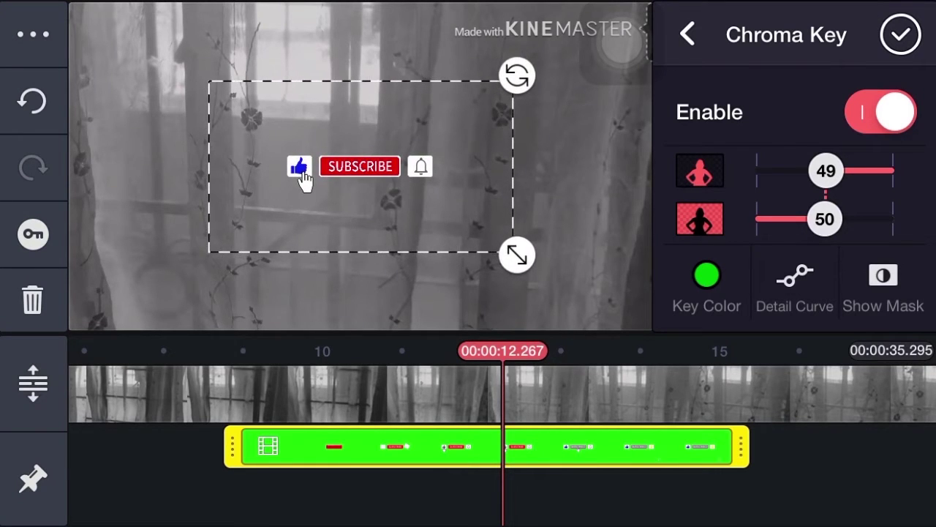
pyautogui.moveTo(361, 167); pyautogui.dragTo(280, 226)
pyautogui.moveTo(225, 238); pyautogui.dragTo(115, 300)
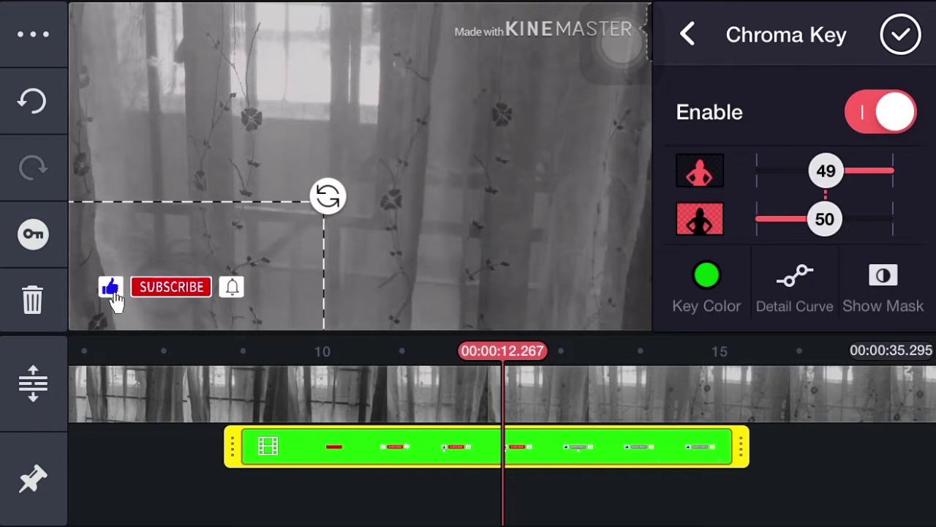
pyautogui.click(900, 35)
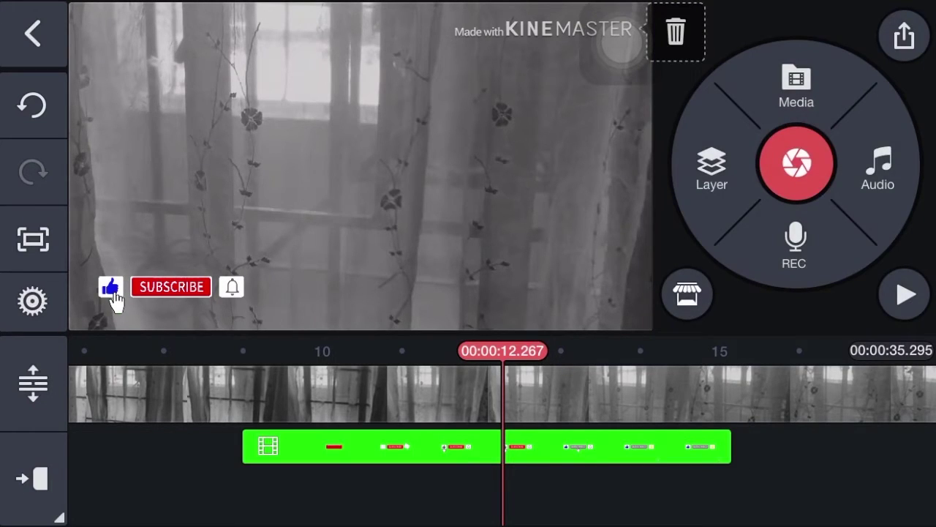
# - Preview and add the music track Sappheiros - Memories.mp3 beneath the footage
pyautogui.hscroll(-10, 501, 395)
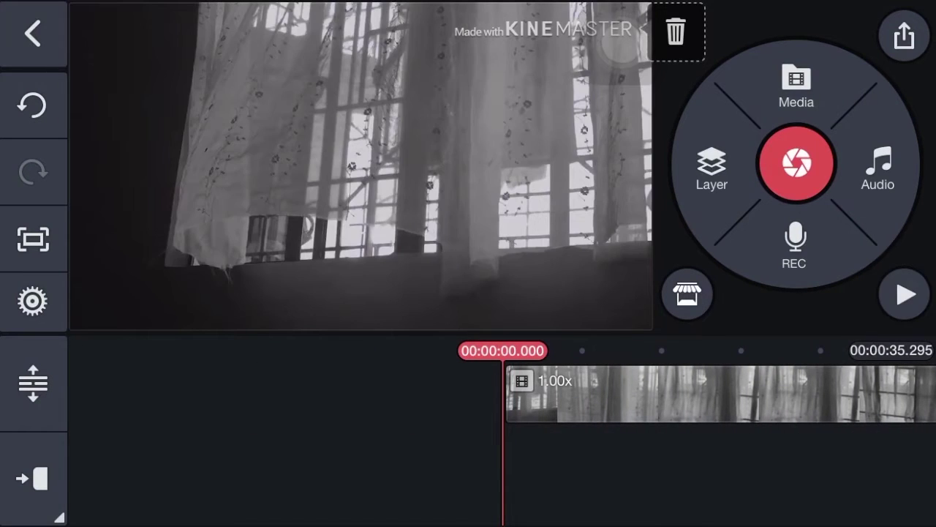
pyautogui.click(878, 170)
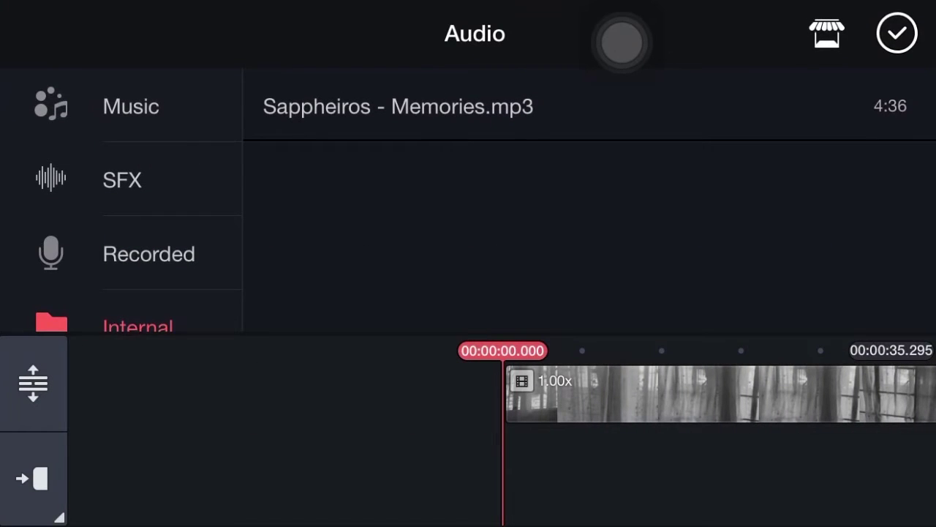
pyautogui.click(399, 106)
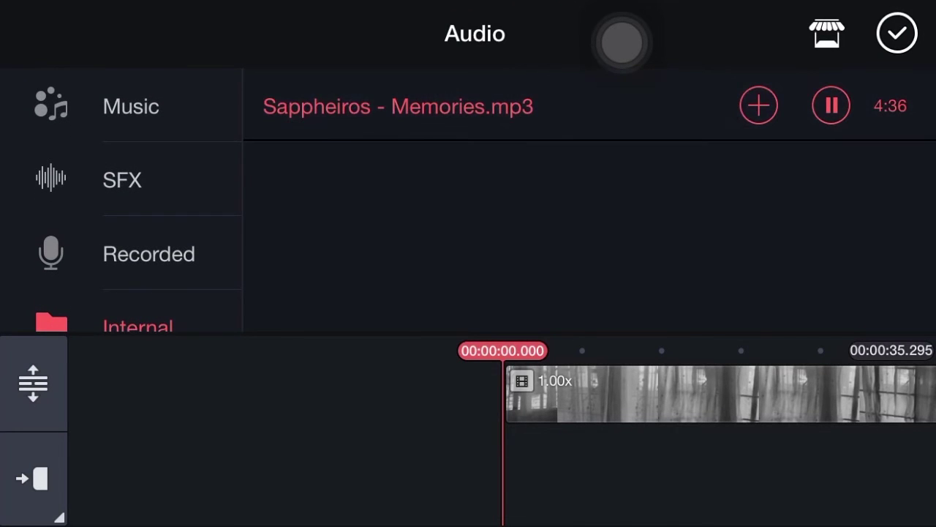
pyautogui.click(832, 105)
pyautogui.click(759, 105)
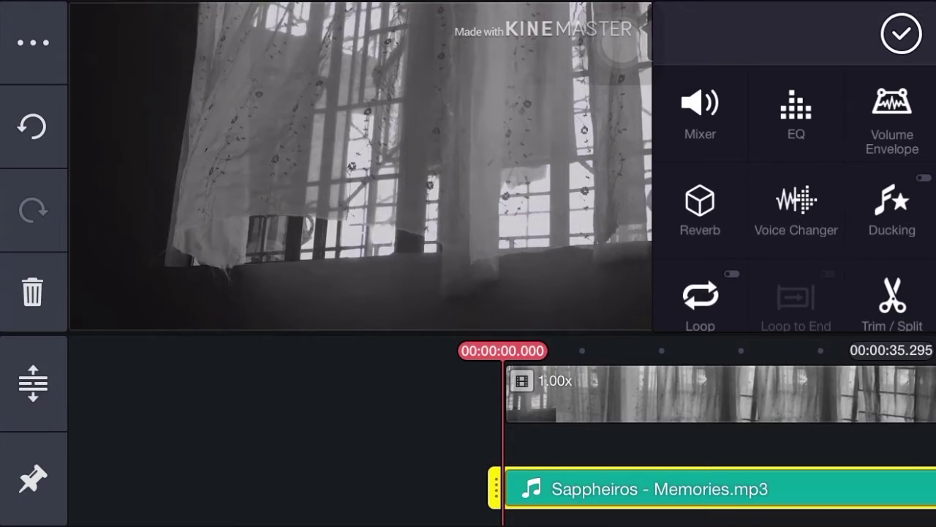
# - Bring the playhead to the footage's end, where the music keeps running, and close the audio options
pyautogui.hscroll(15, 502, 429)
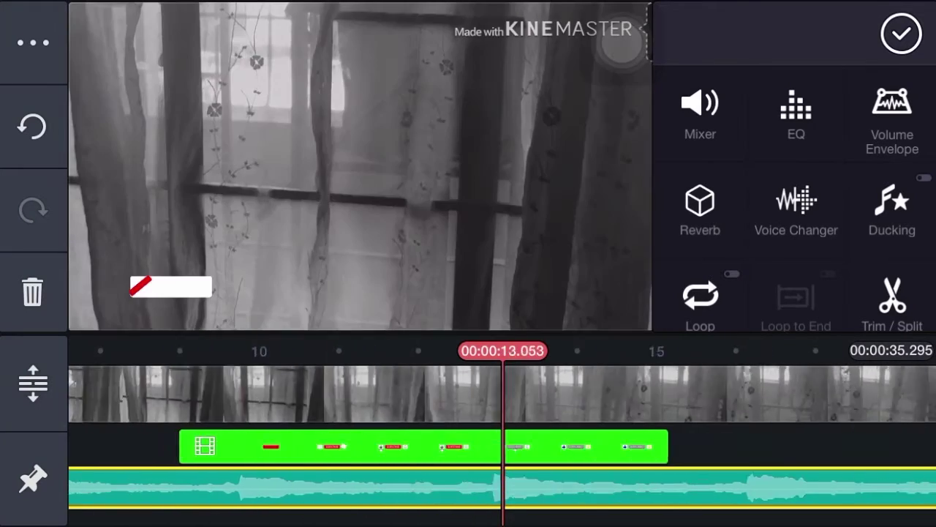
pyautogui.hscroll(15, 502, 429)
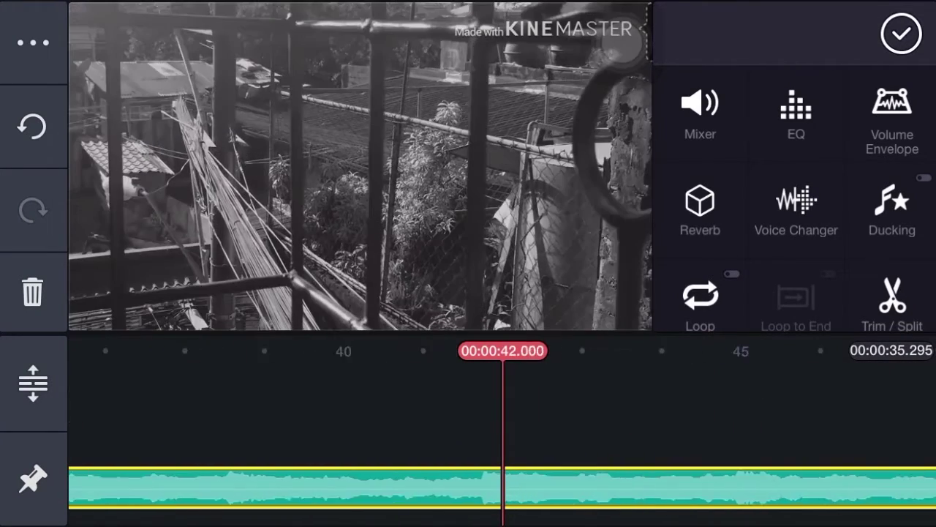
pyautogui.hscroll(-5, 501, 429)
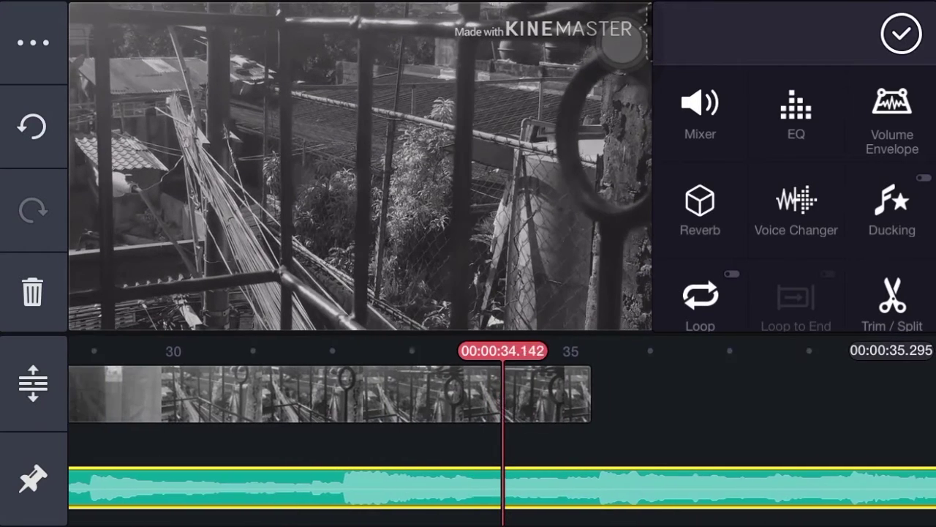
pyautogui.hscroll(3, 501, 429)
pyautogui.hscroll(-1, 502, 429)
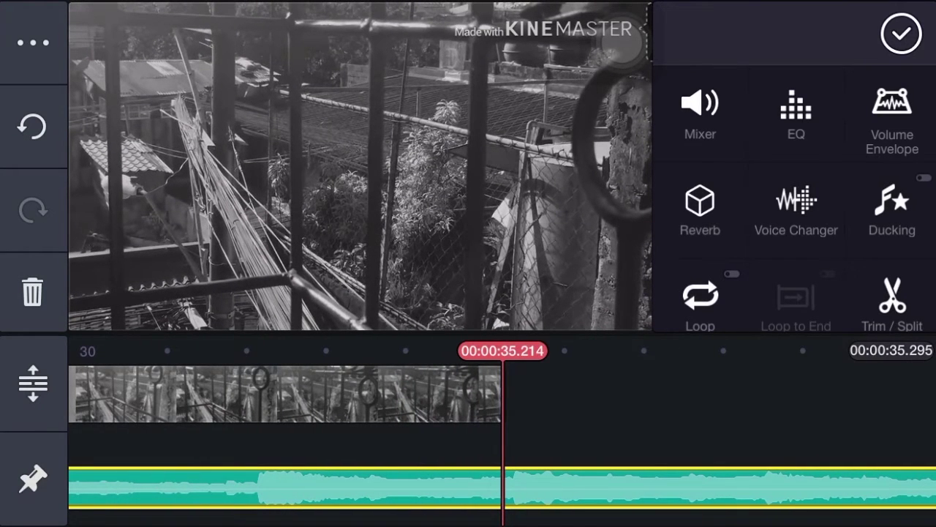
pyautogui.click(901, 33)
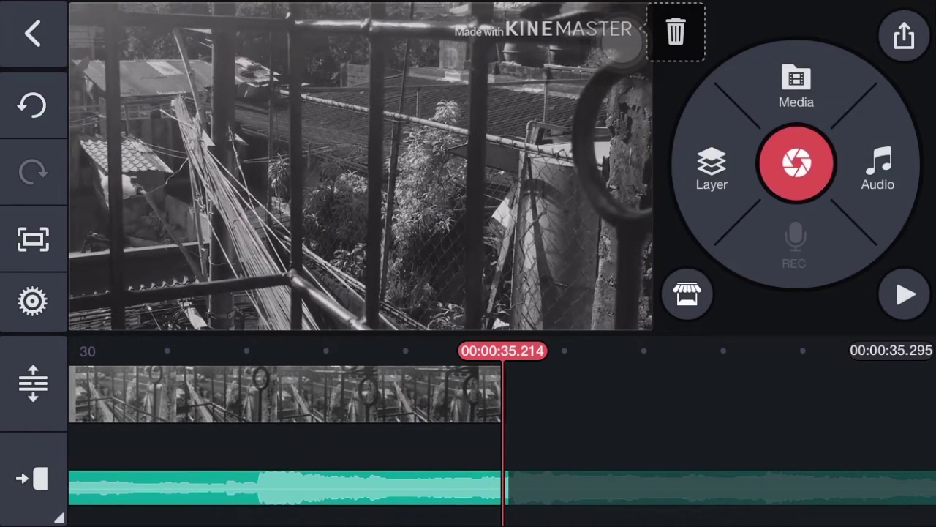
# - Trim away the music to the right of the playhead at the video's end
pyautogui.hscroll(1, 502, 429)
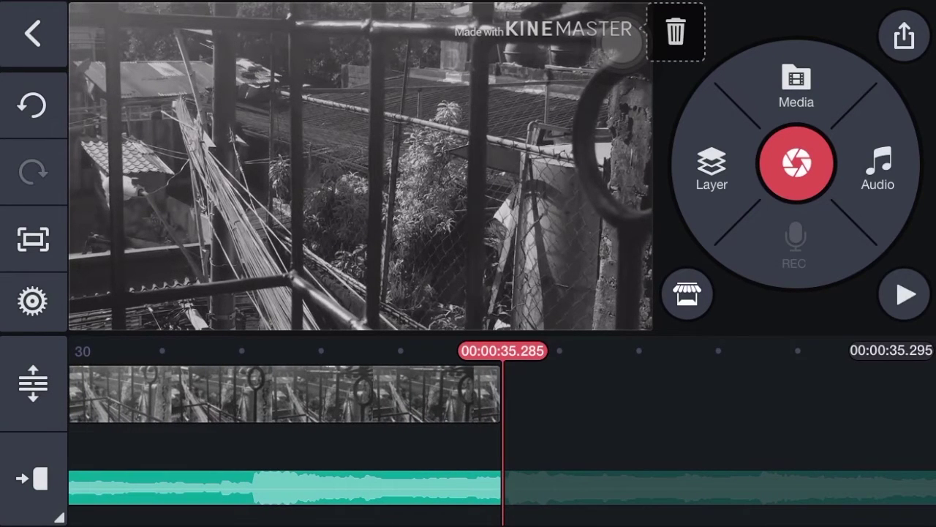
pyautogui.click(659, 487)
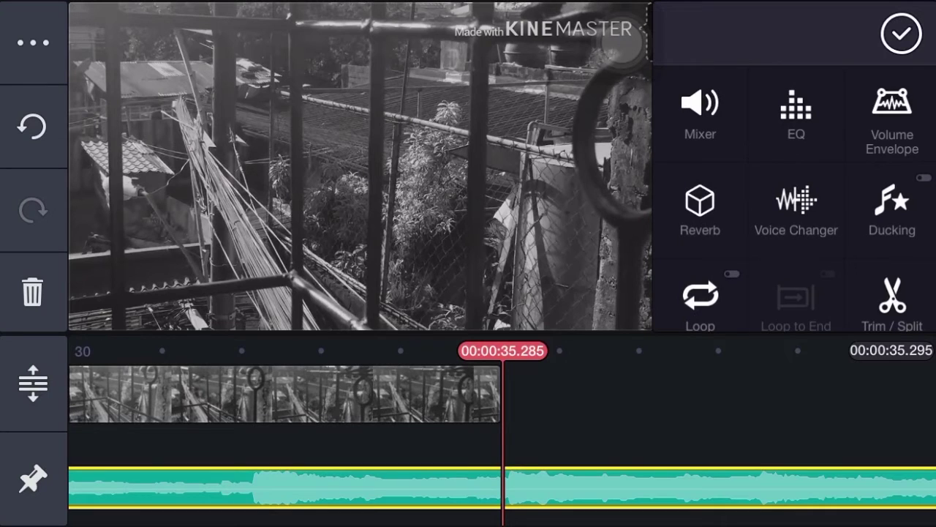
pyautogui.click(892, 300)
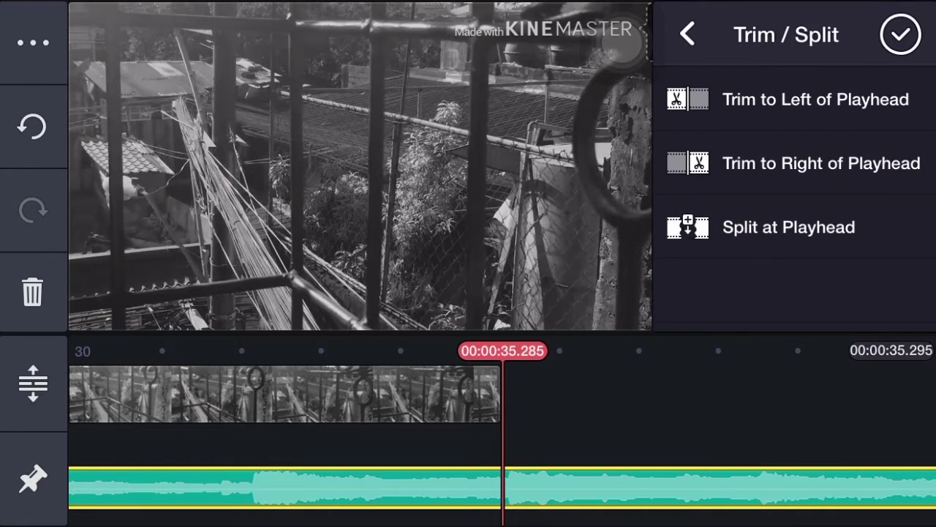
pyautogui.click(821, 163)
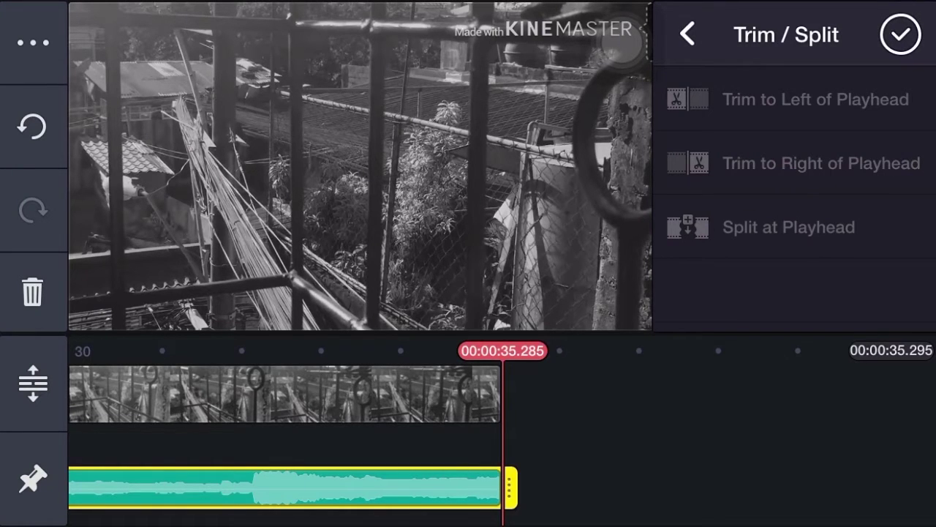
pyautogui.click(901, 35)
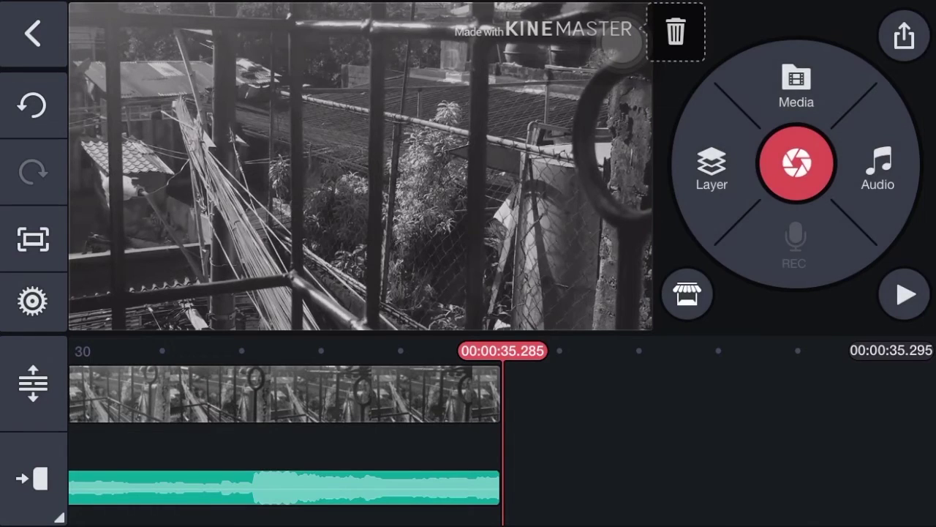
# - Return to the start and play back the finished edit
pyautogui.hscroll(-15, 502, 431)
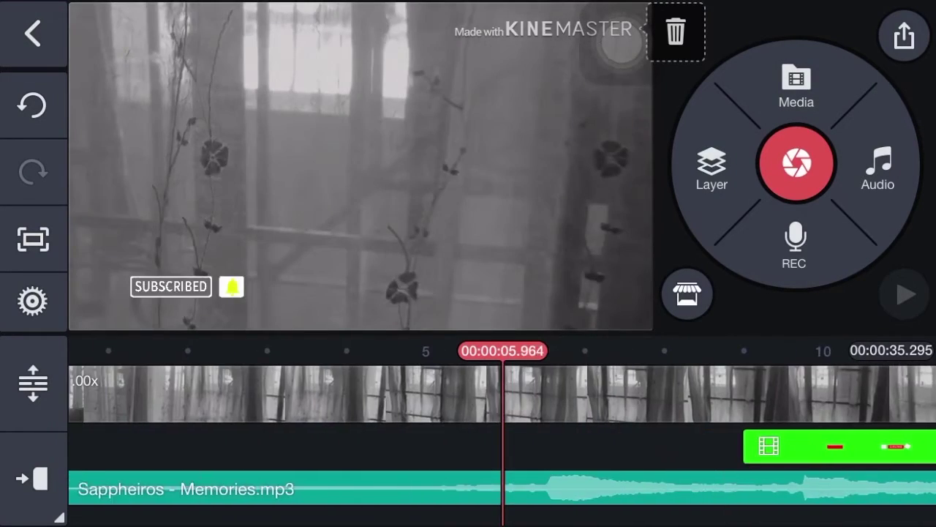
pyautogui.hscroll(-1, 503, 432)
pyautogui.hscroll(1, 503, 431)
pyautogui.hscroll(-2, 503, 432)
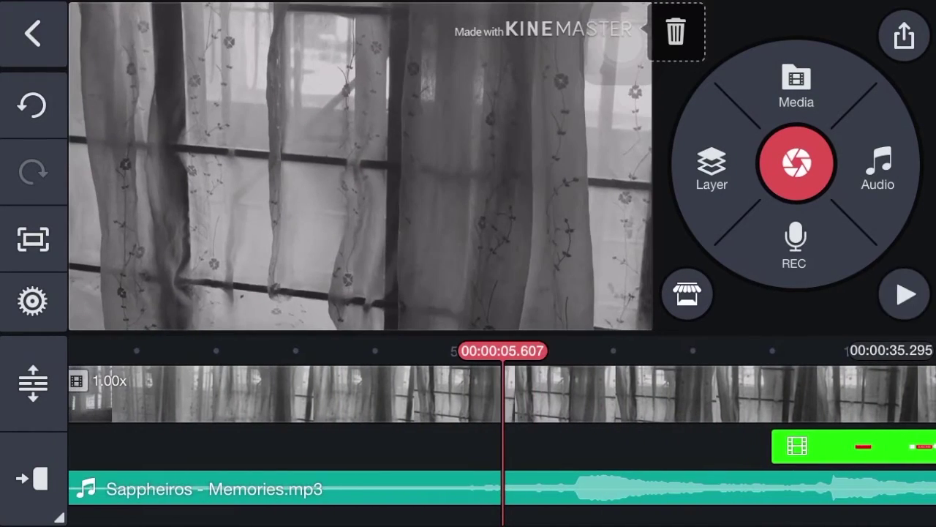
pyautogui.hscroll(2, 502, 432)
pyautogui.click(906, 294)
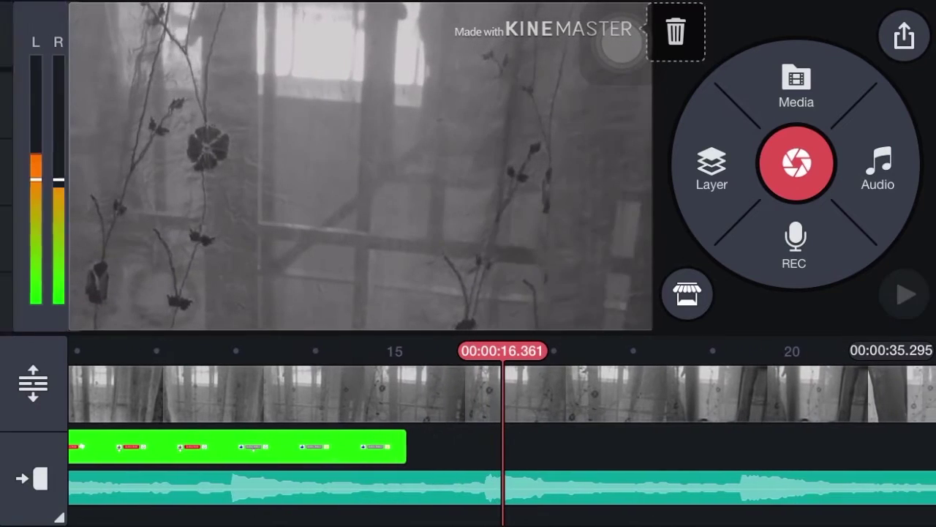
pyautogui.hscroll(-15, 502, 432)
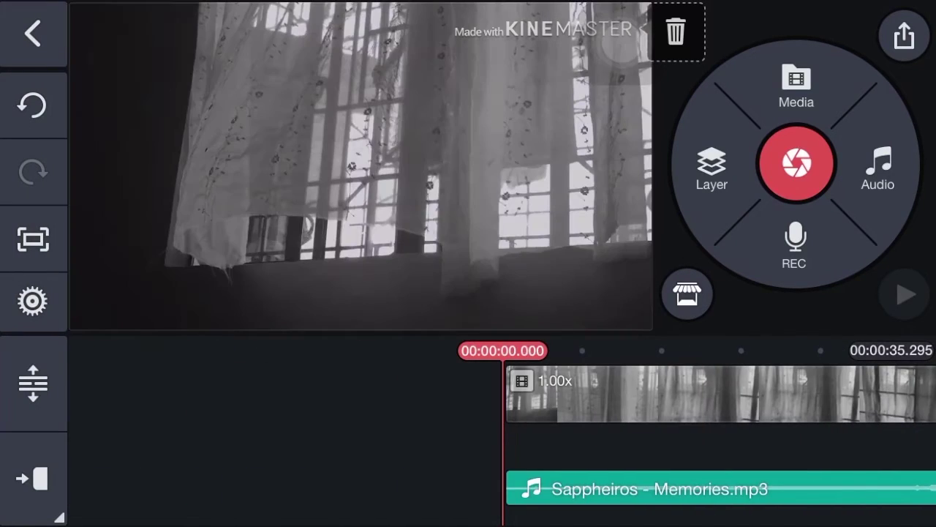
# - Export the video at HD 720p, 30 fps, 4 Mbps
pyautogui.click(905, 35)
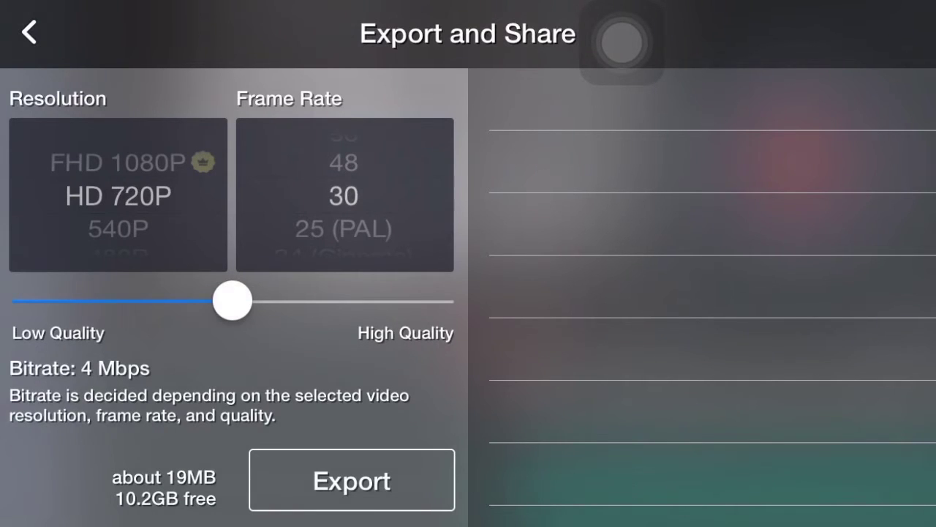
pyautogui.click(352, 480)
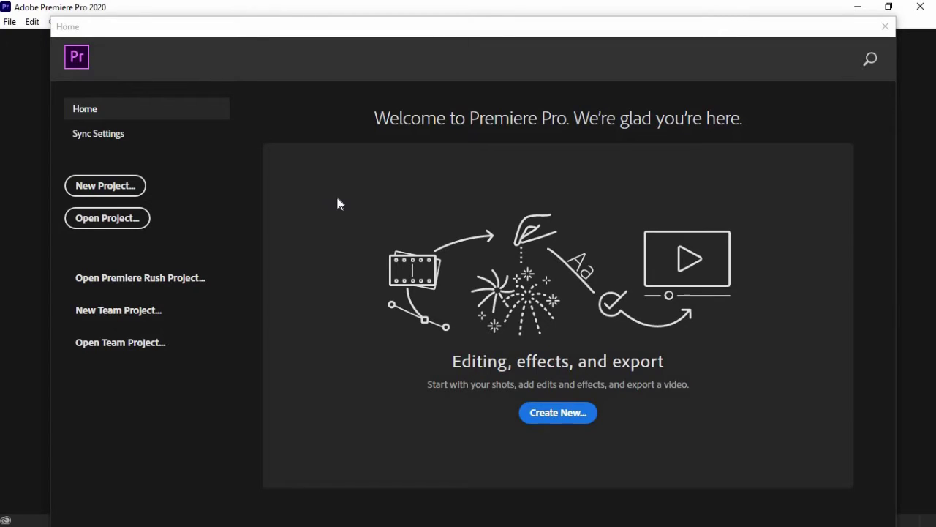
# - Create a new project named 'My Youtube Video' saved in the Desktop folder
pyautogui.click(104, 186)
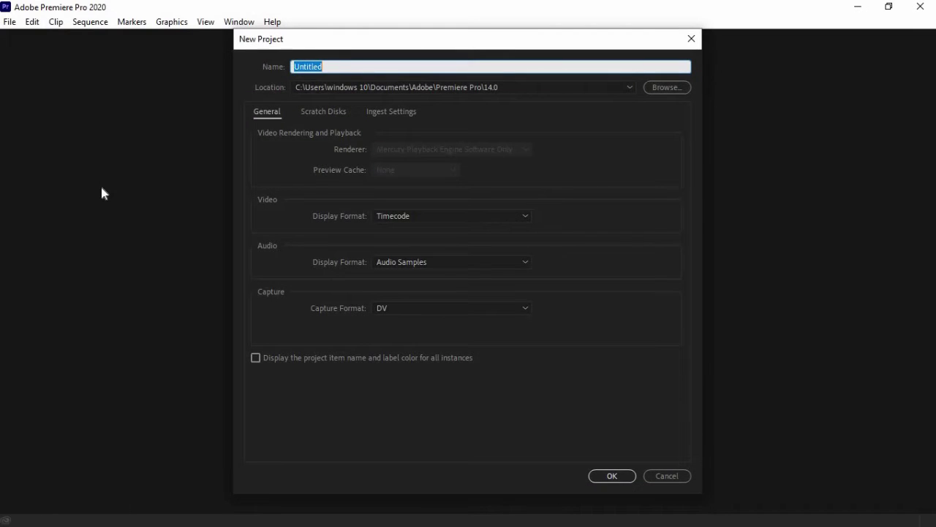
pyautogui.write('My Youtu')
pyautogui.click(667, 87)
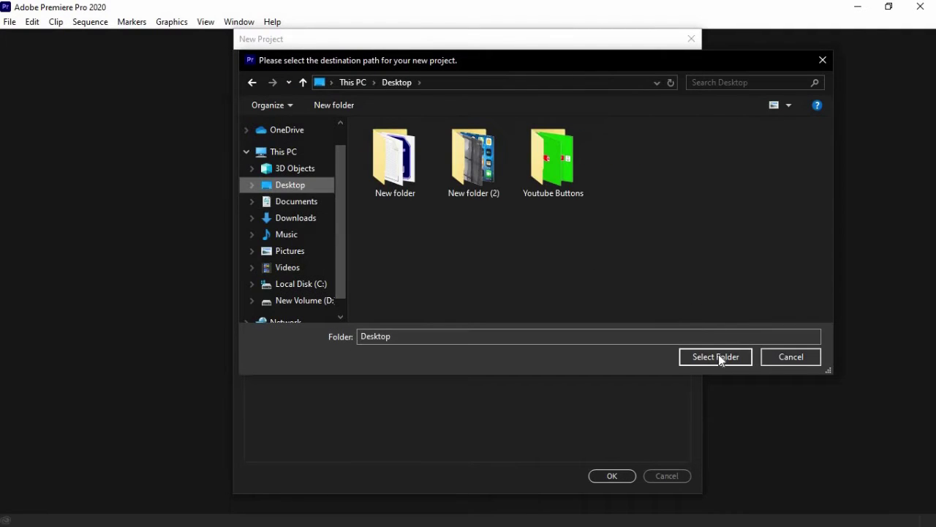
pyautogui.click(719, 357)
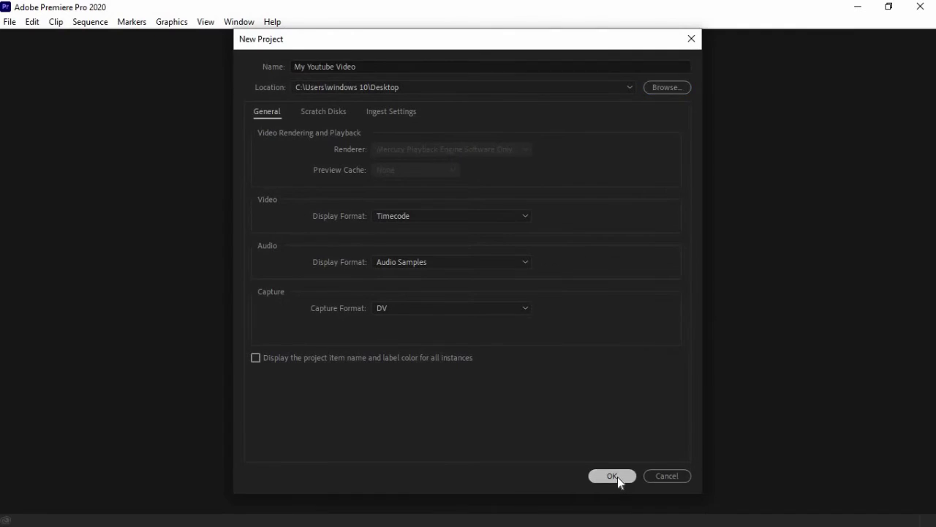
pyautogui.click(613, 476)
pyautogui.click(9, 21)
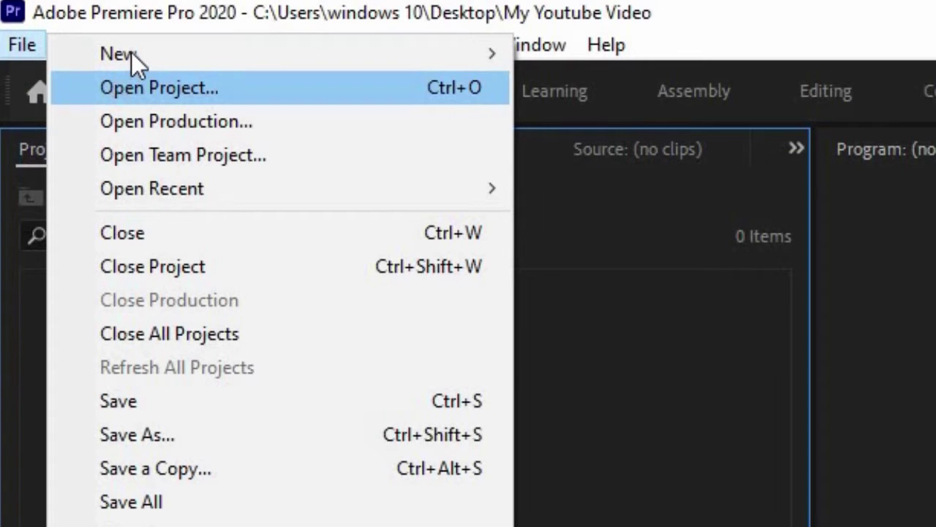
pyautogui.moveTo(131, 51)
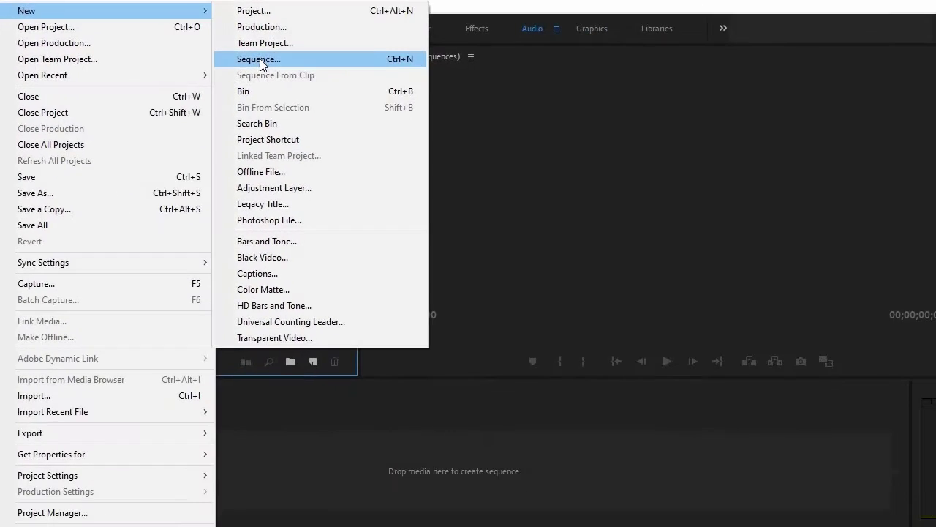
# - Create a 1280×720 HDV 720p sequence named 'My Youtube Video', then minimize Premiere
pyautogui.click(605, 154)
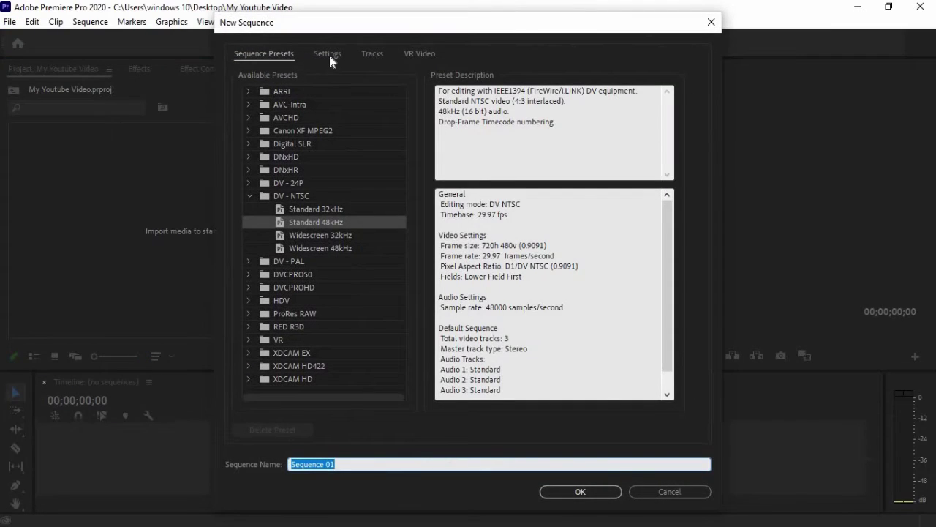
pyautogui.click(330, 55)
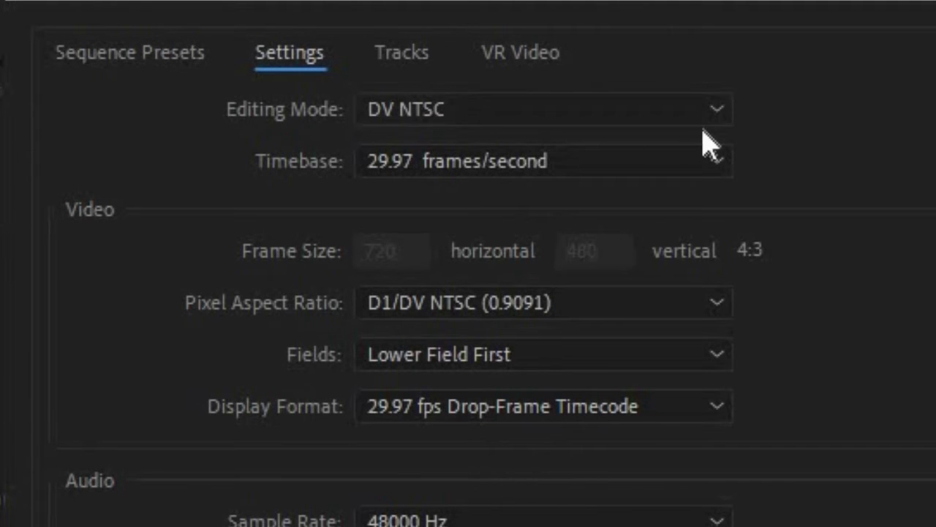
pyautogui.click(709, 112)
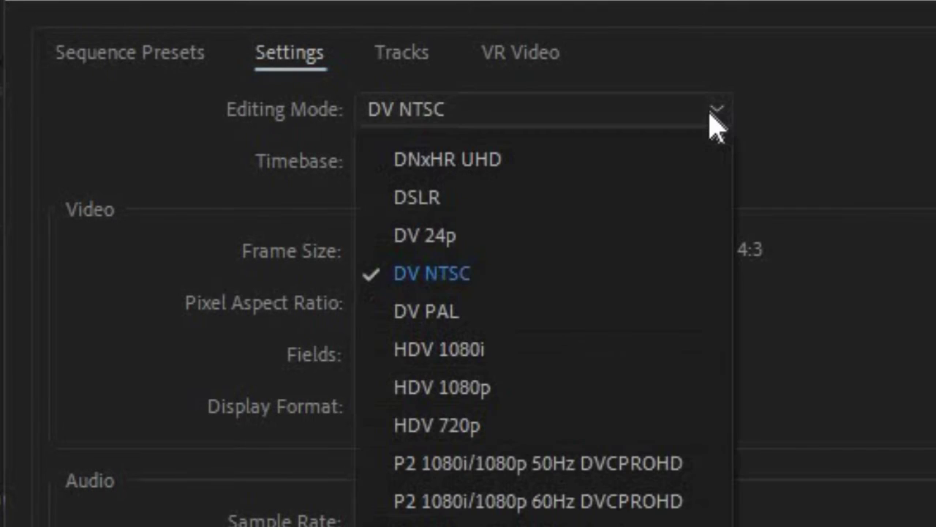
pyautogui.click(454, 432)
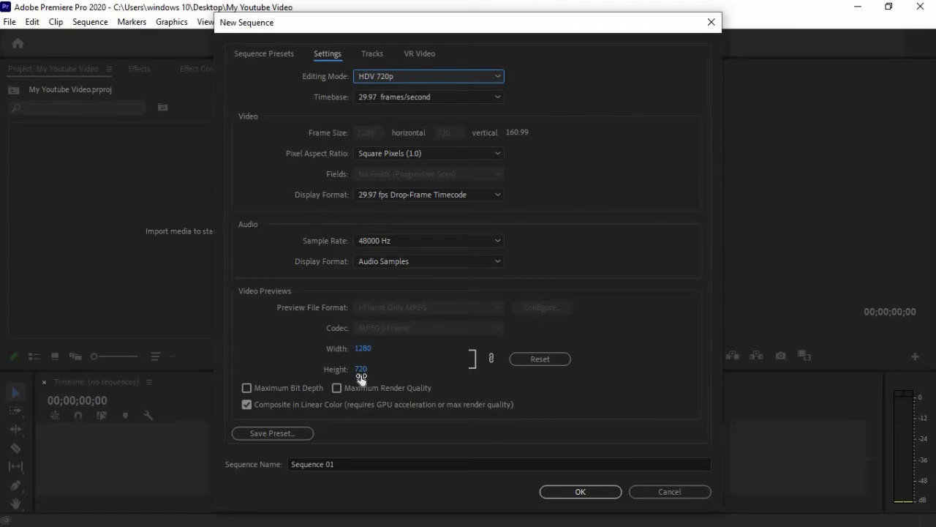
pyautogui.click(371, 463)
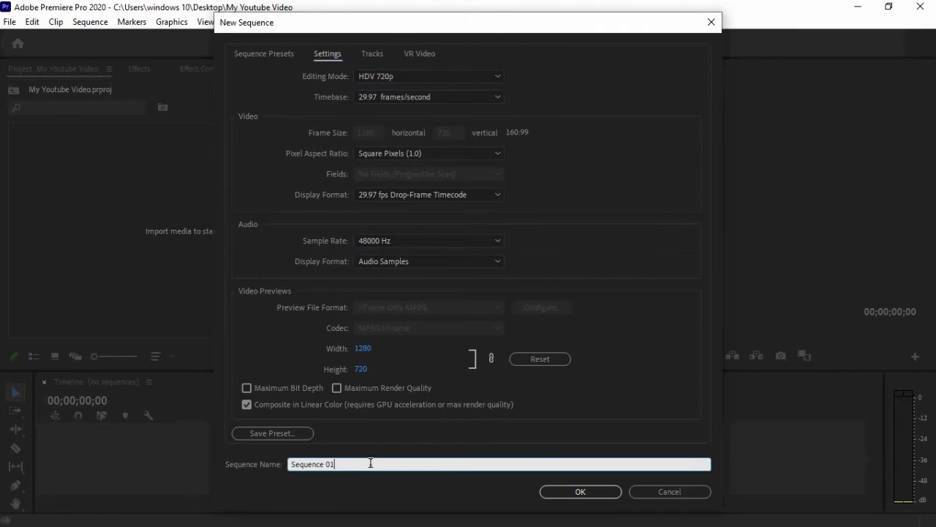
pyautogui.press('BackSpace')
pyautogui.press('BackSpace')
pyautogui.press('BackSpace')
pyautogui.press('BackSpace')
pyautogui.press('BackSpace')
pyautogui.press('BackSpace')
pyautogui.press('BackSpace')
pyautogui.press('BackSpace')
pyautogui.press('BackSpace')
pyautogui.press('BackSpace')
pyautogui.press('BackSpace')
pyautogui.write('My Youtube Video')
pyautogui.click(588, 490)
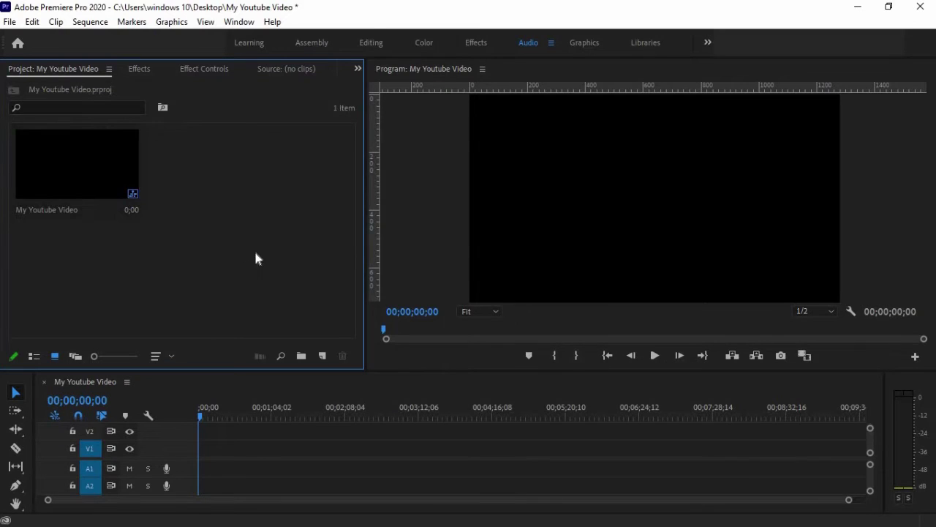
pyautogui.click(858, 7)
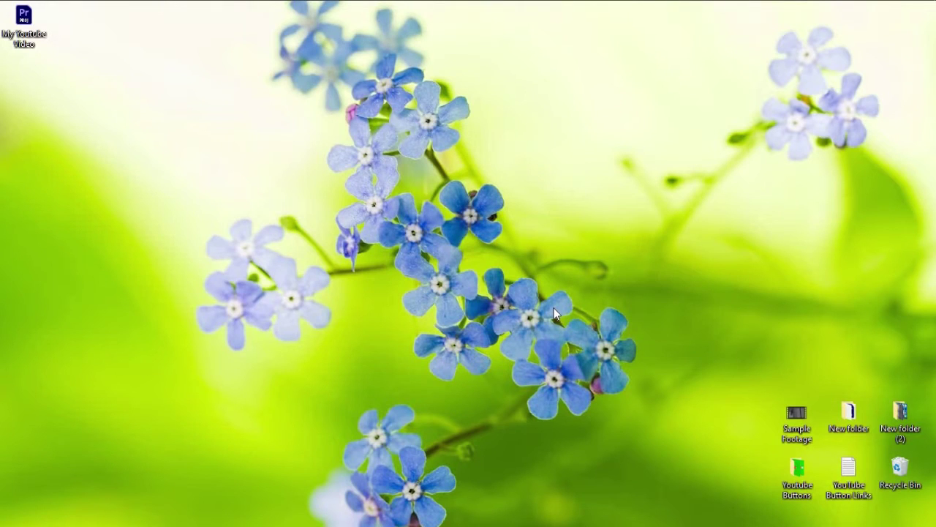
# - Place Sample Footage.mp4 and the Sappheiros music at the start of the sequence
pyautogui.doubleClick(798, 471)
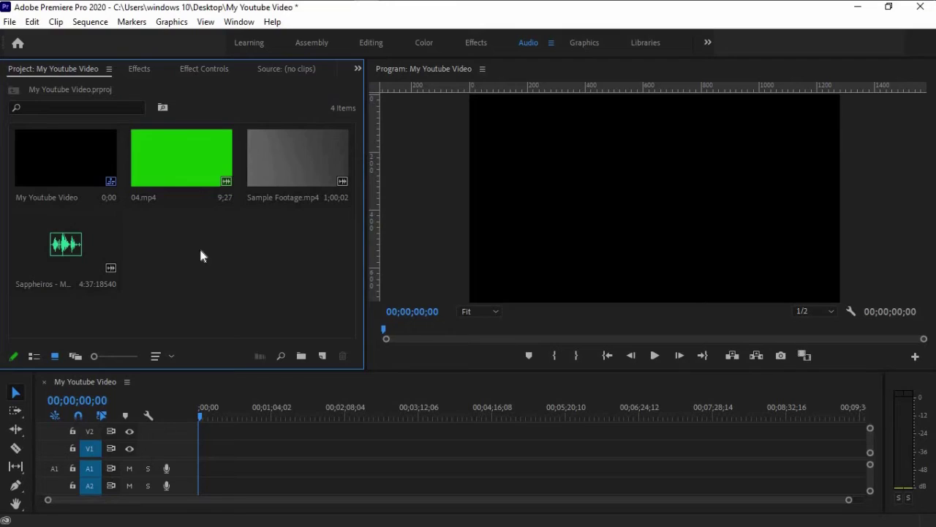
pyautogui.click(297, 172)
pyautogui.moveTo(304, 163); pyautogui.dragTo(209, 469)
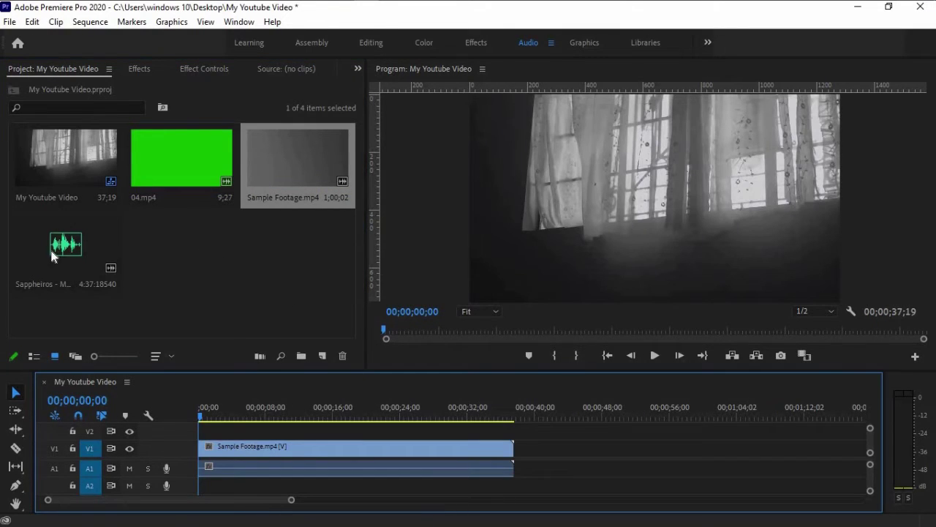
pyautogui.moveTo(51, 256); pyautogui.dragTo(210, 502)
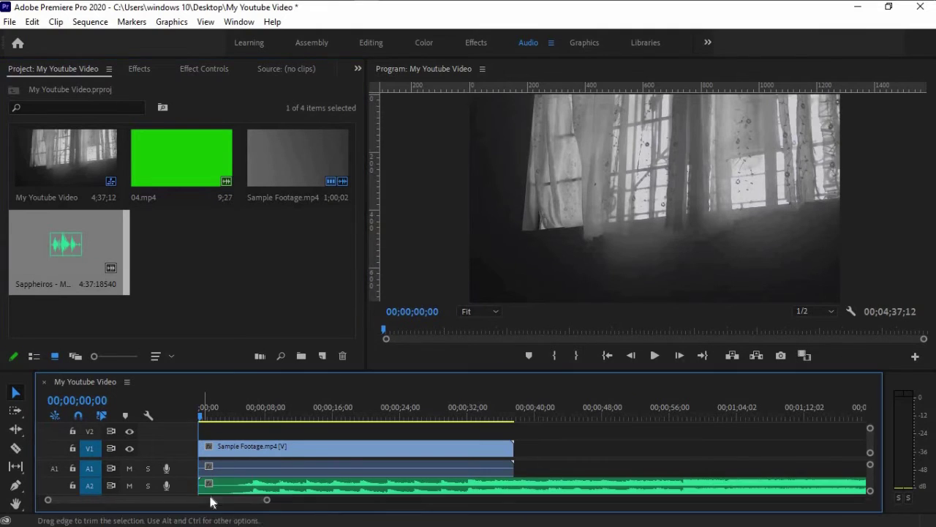
# - Unlink and delete the footage's original audio, moving the music up onto A1
pyautogui.rightClick(350, 453)
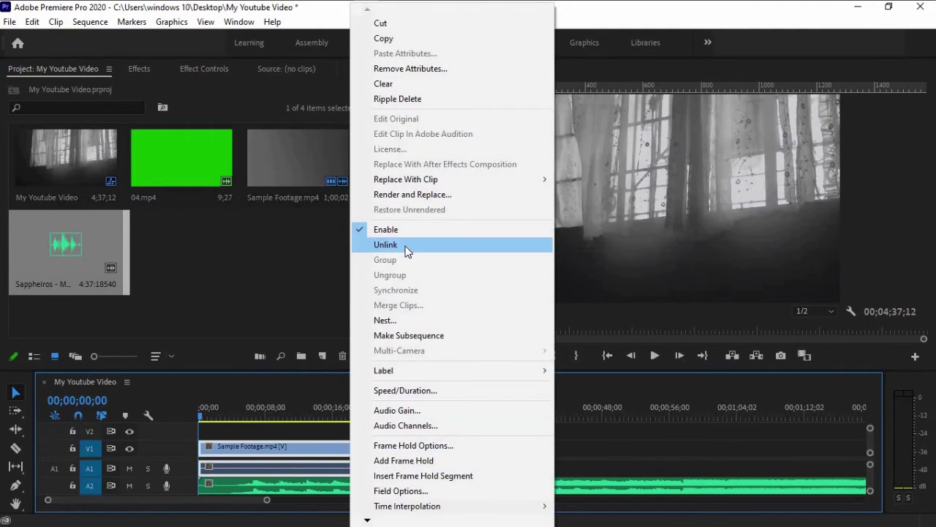
pyautogui.click(401, 249)
pyautogui.click(374, 472)
pyautogui.press('Delete')
pyautogui.moveTo(395, 487); pyautogui.dragTo(436, 474)
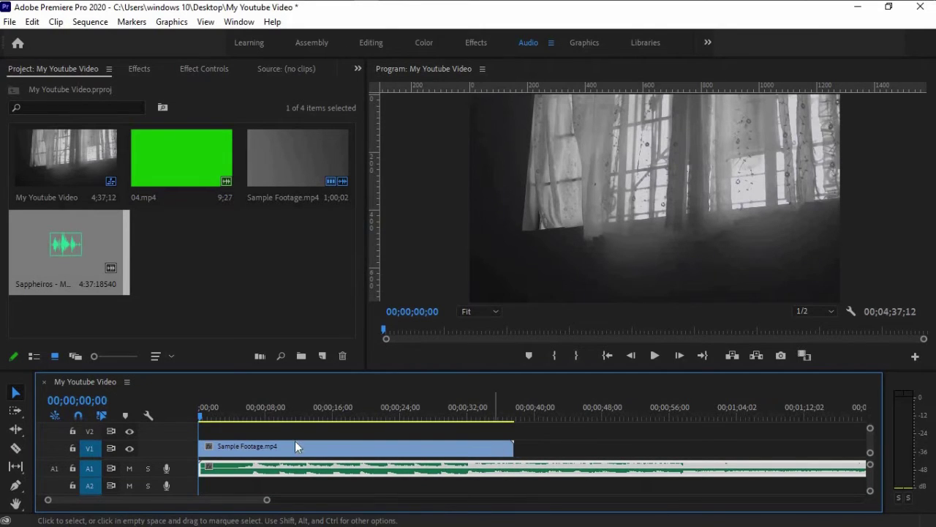
# - Cut the music at the footage end, 37;19, delete the excess, and return the playhead to 10;04
pyautogui.moveTo(201, 416); pyautogui.dragTo(514, 422)
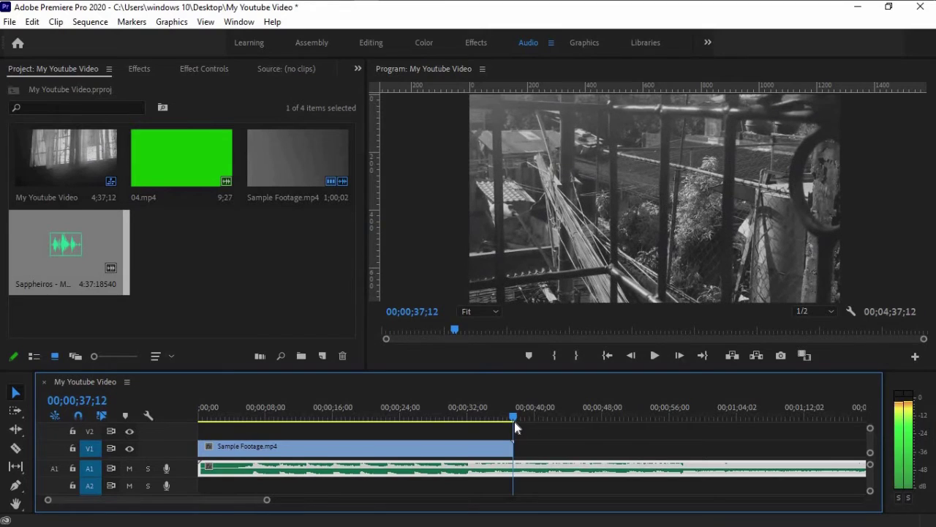
pyautogui.press('c')
pyautogui.click(515, 468)
pyautogui.press('v')
pyautogui.click(536, 471)
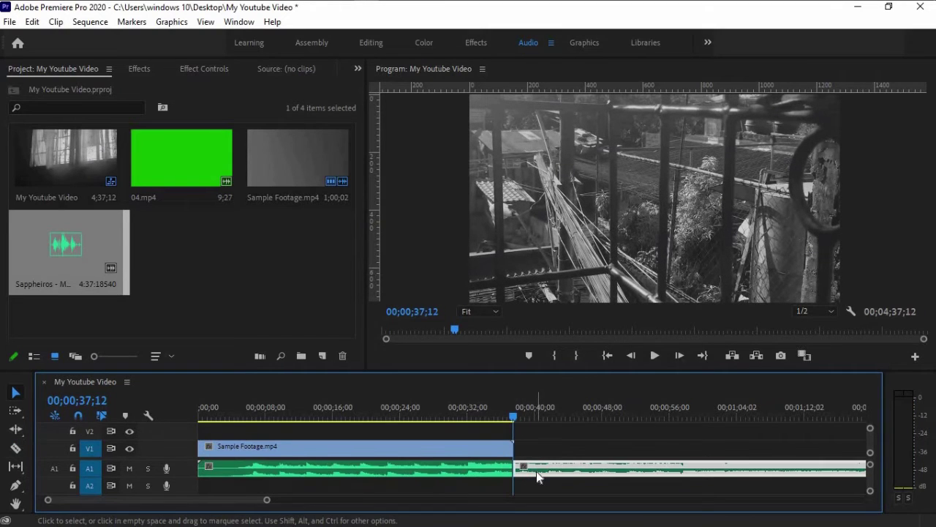
pyautogui.press('Delete')
pyautogui.moveTo(514, 415); pyautogui.dragTo(284, 415)
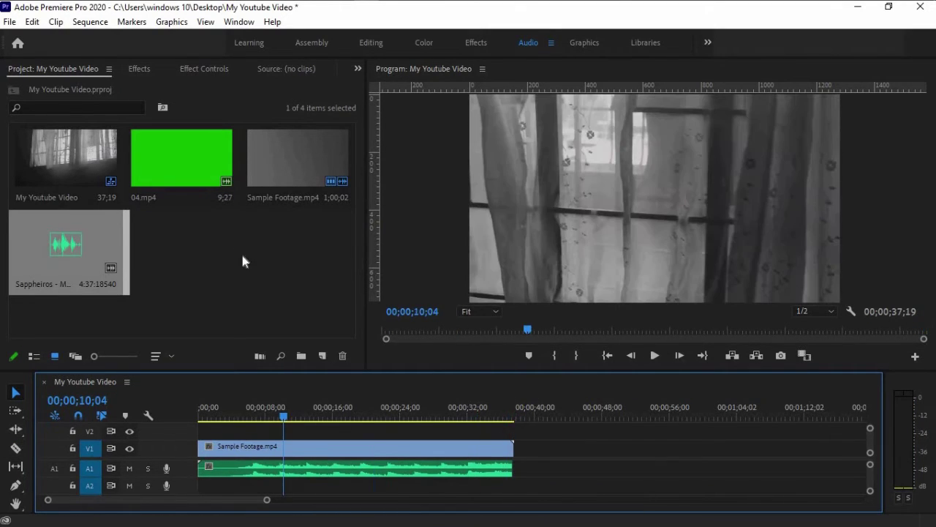
pyautogui.click(244, 261)
# - Place 04.mp4 on V2 above the footage, running 10;04 to 20;00
pyautogui.click(185, 166)
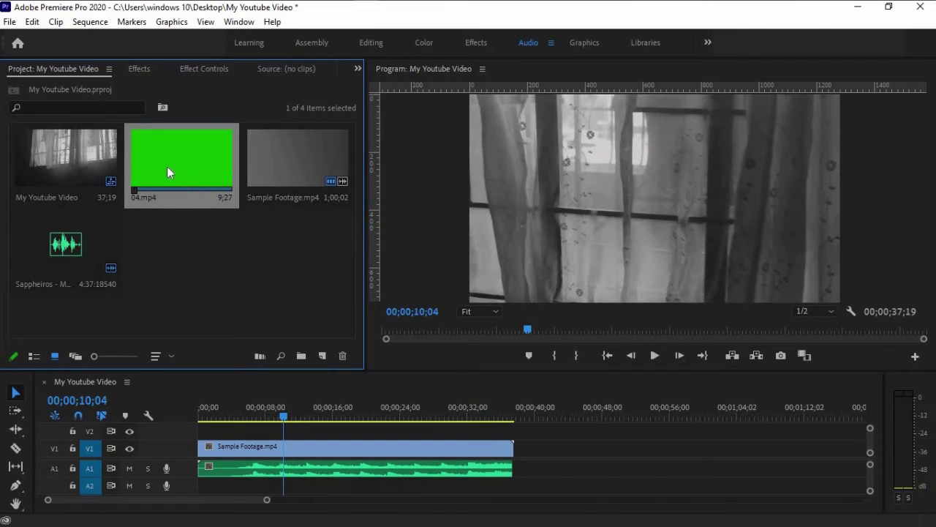
pyautogui.moveTo(167, 168); pyautogui.dragTo(286, 437)
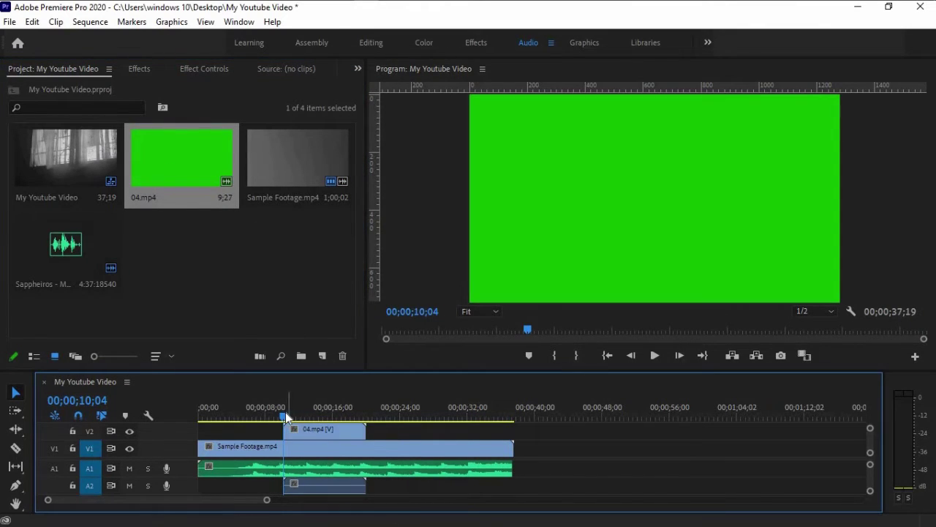
pyautogui.moveTo(286, 417); pyautogui.dragTo(340, 422)
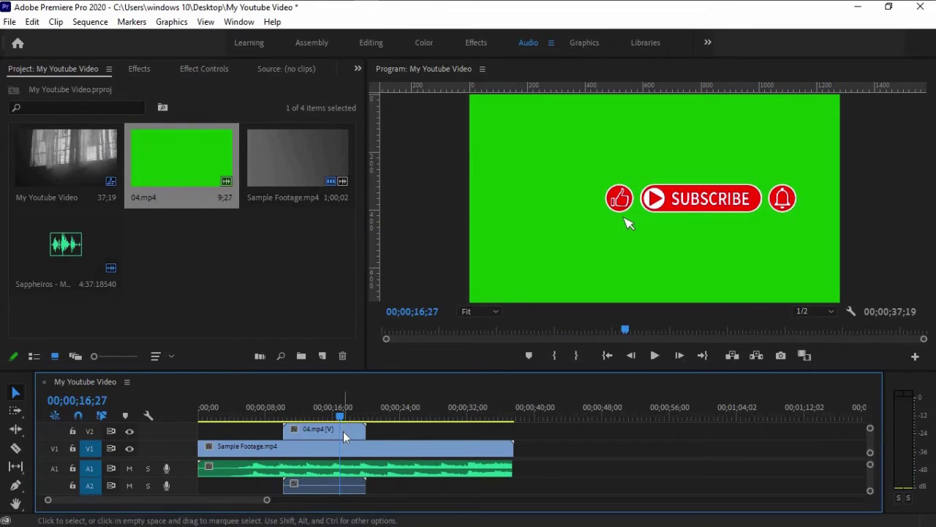
# - Apply the Keying > Ultra Key effect to the 04.mp4 clip
pyautogui.click(141, 69)
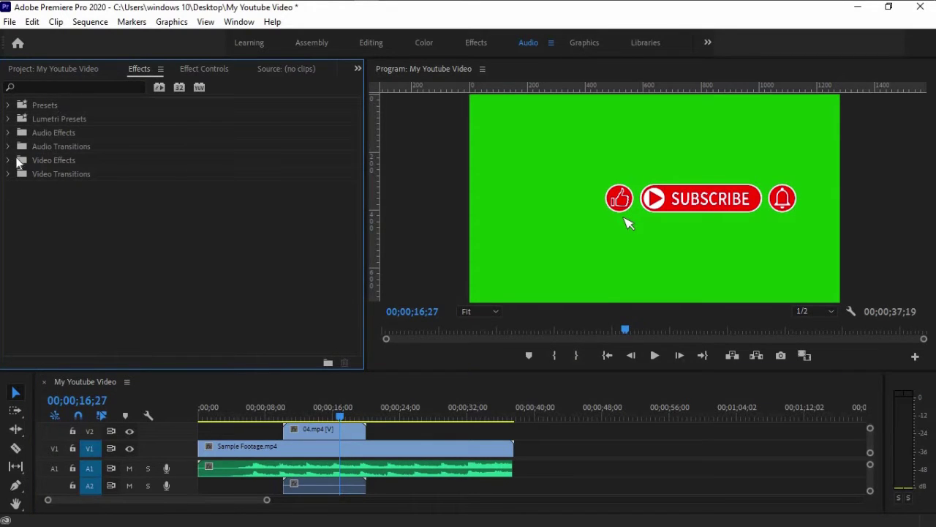
pyautogui.click(9, 160)
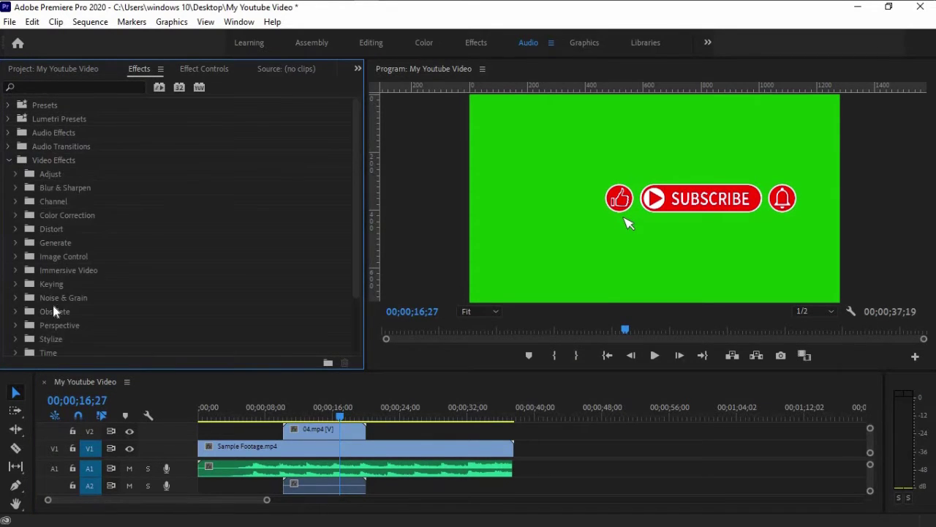
pyautogui.click(16, 287)
pyautogui.scroll(-4, 109, 291)
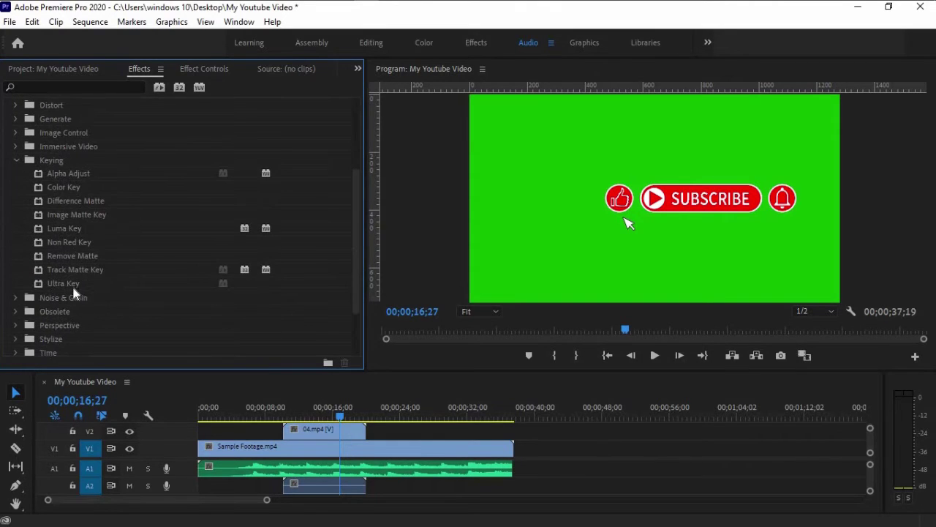
pyautogui.moveTo(67, 287); pyautogui.dragTo(318, 433)
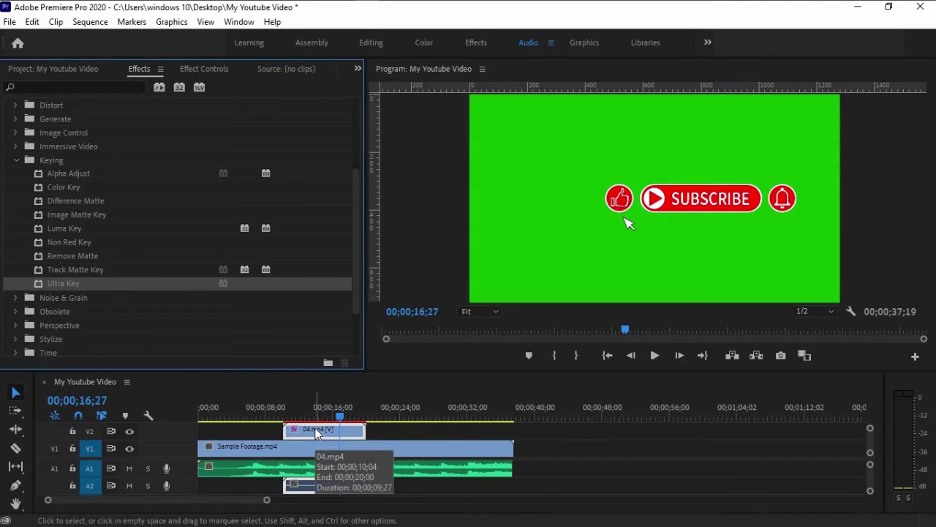
# - Key out the green background of 04.mp4 with the Ultra Key eyedropper
pyautogui.click(203, 71)
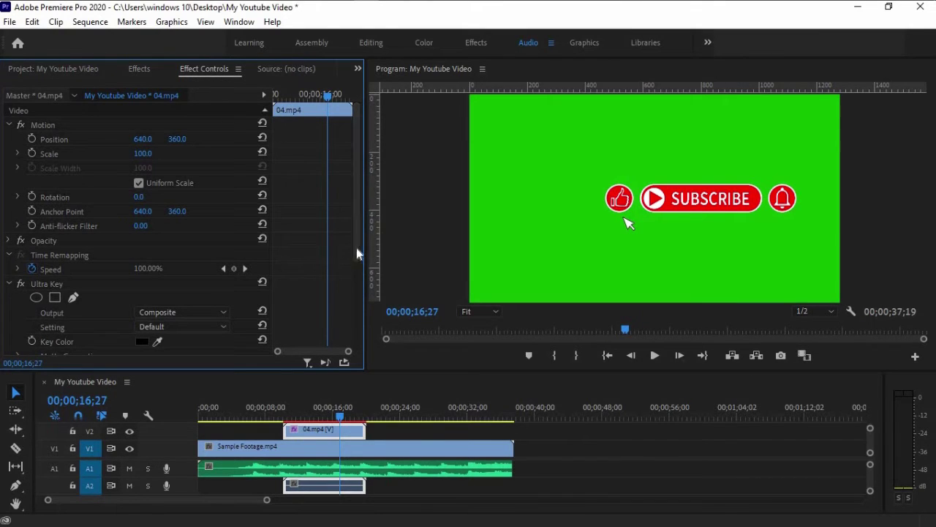
pyautogui.scroll(-3, 219, 242)
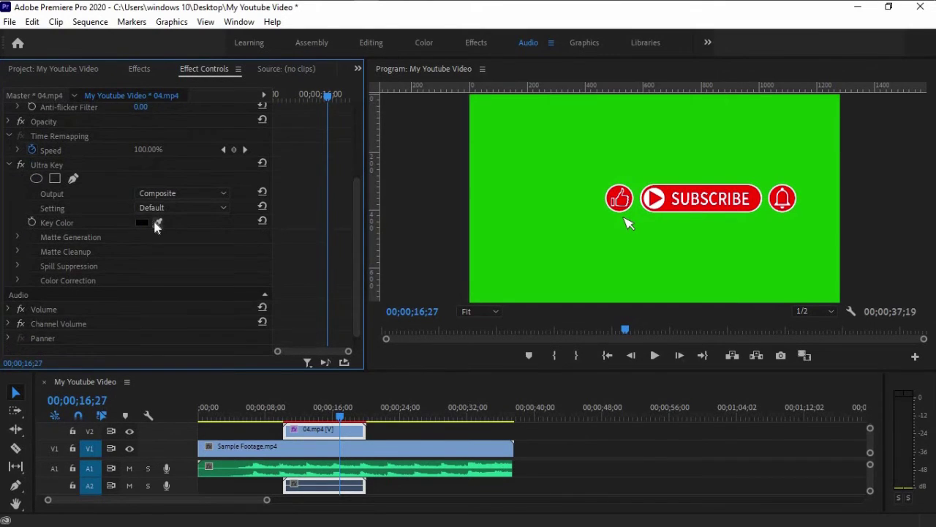
pyautogui.click(156, 223)
pyautogui.click(537, 207)
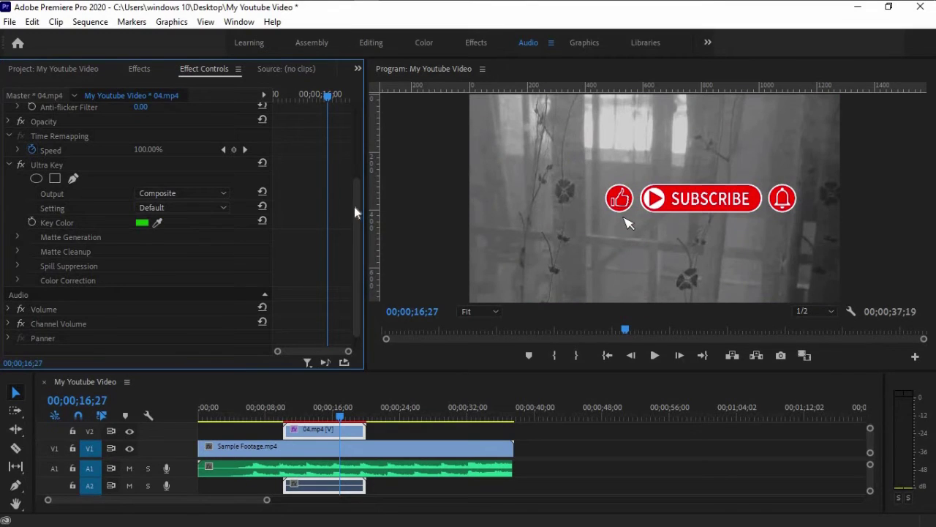
pyautogui.moveTo(355, 214); pyautogui.dragTo(352, 133)
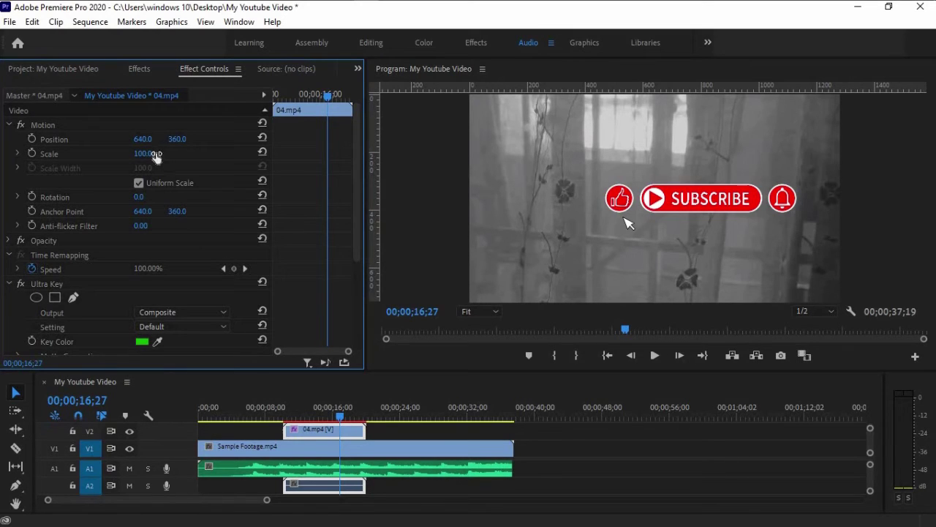
# - Scale the subscribe button to 55, position it bottom-left at 159/634, and render a preview
pyautogui.moveTo(141, 153); pyautogui.dragTo(106, 153)
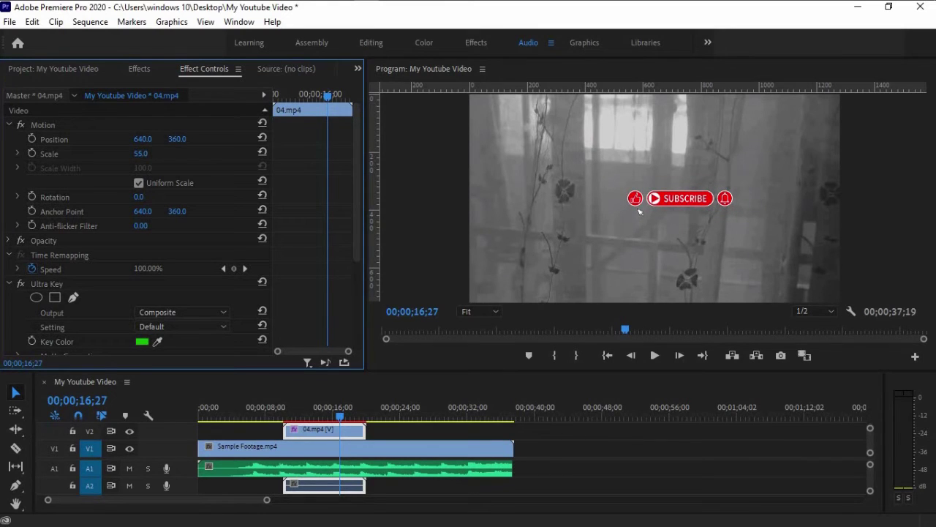
pyautogui.moveTo(638, 211); pyautogui.dragTo(500, 292)
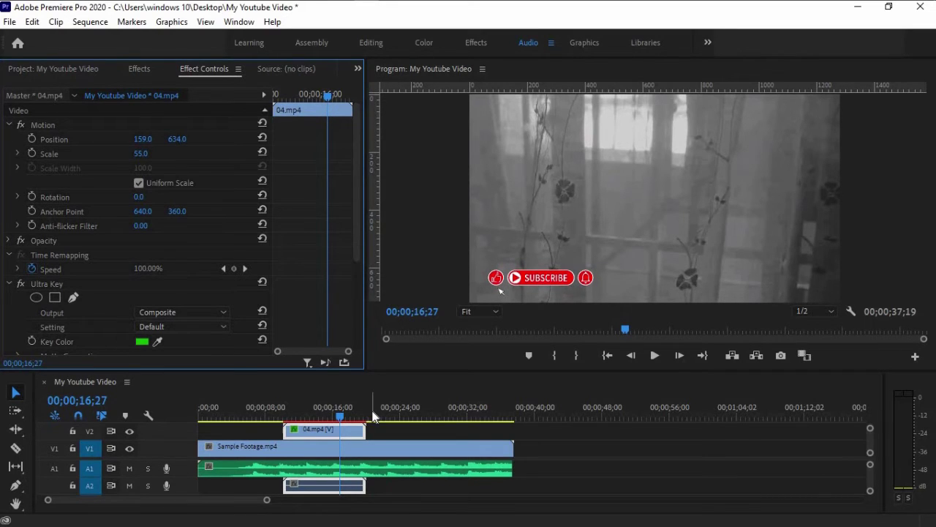
pyautogui.press('Return')
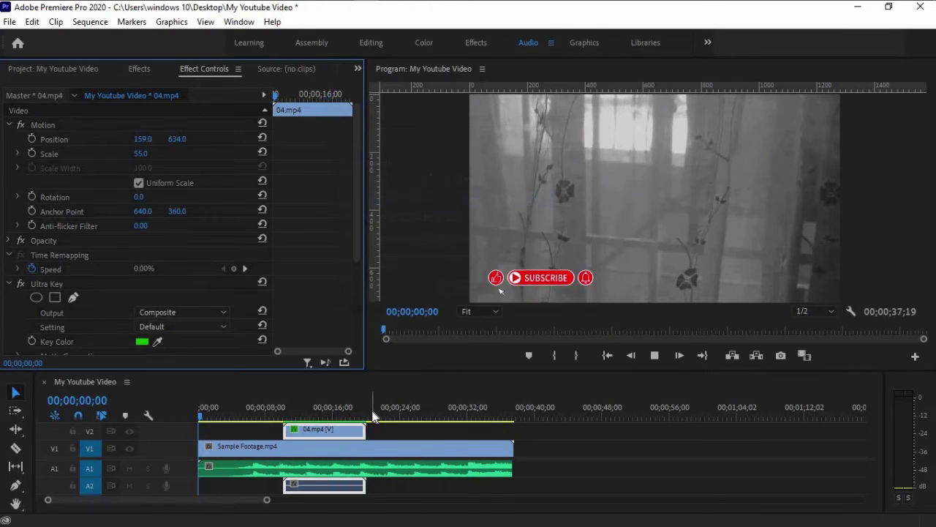
pyautogui.press('space')
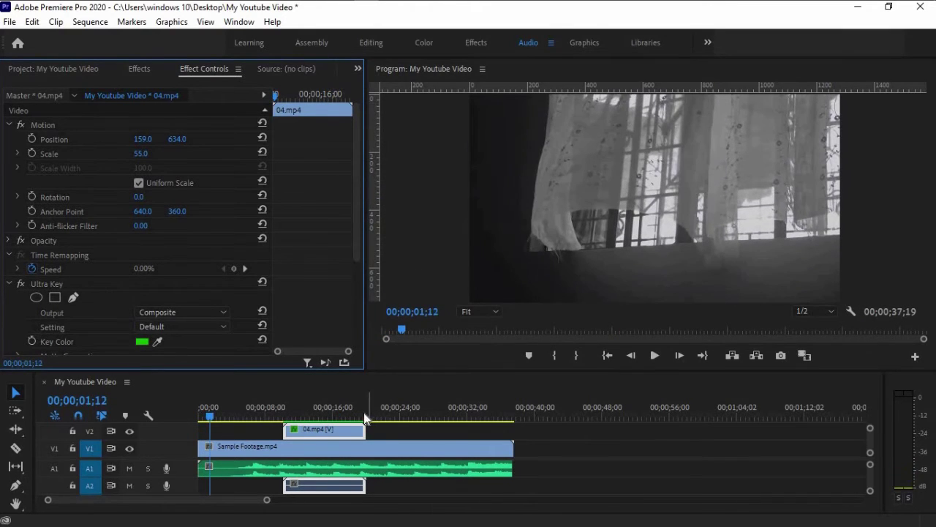
pyautogui.press('space')
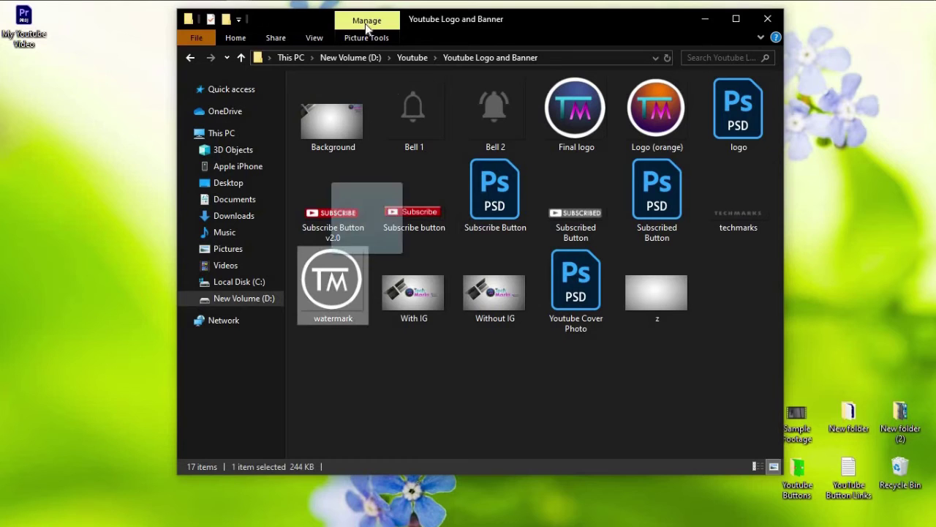
# - Import watermark.png and place it on V3 spanning the whole sequence
pyautogui.moveTo(368, 28); pyautogui.dragTo(194, 289)
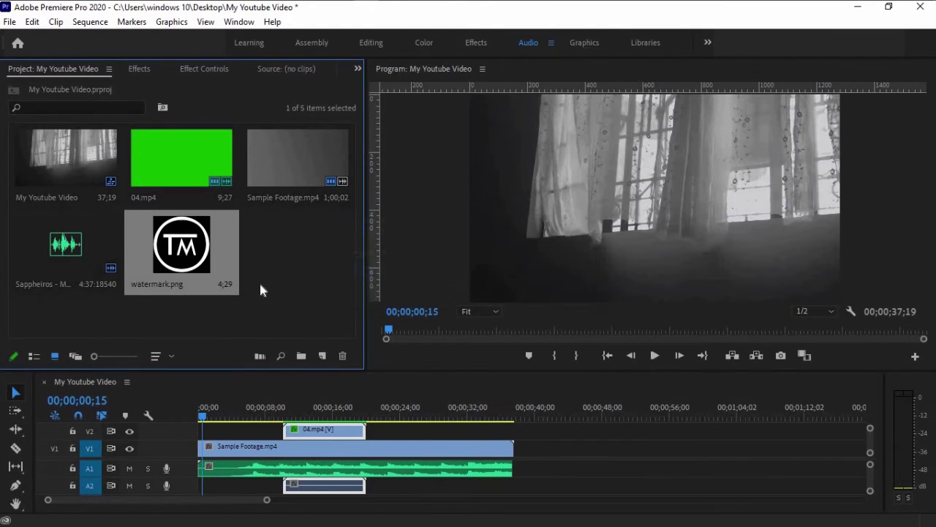
pyautogui.moveTo(180, 256); pyautogui.dragTo(391, 431)
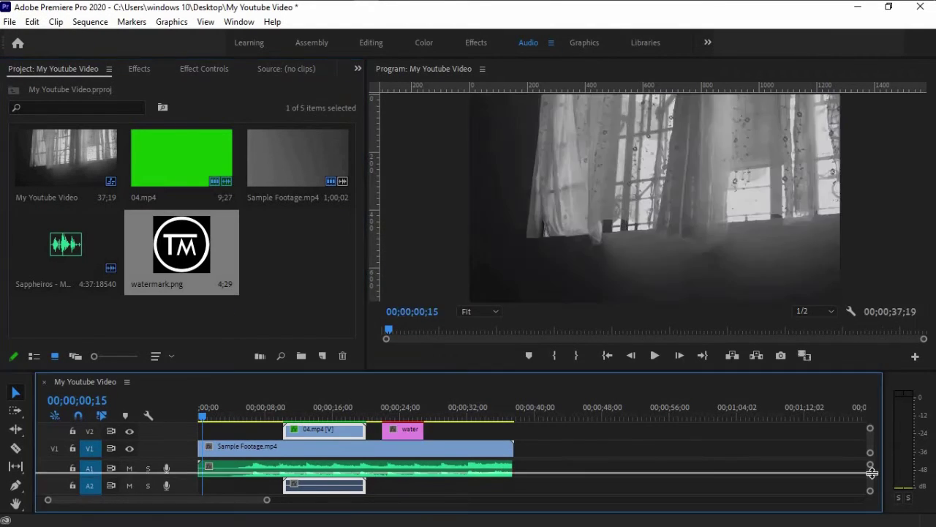
pyautogui.scroll(1, 872, 472)
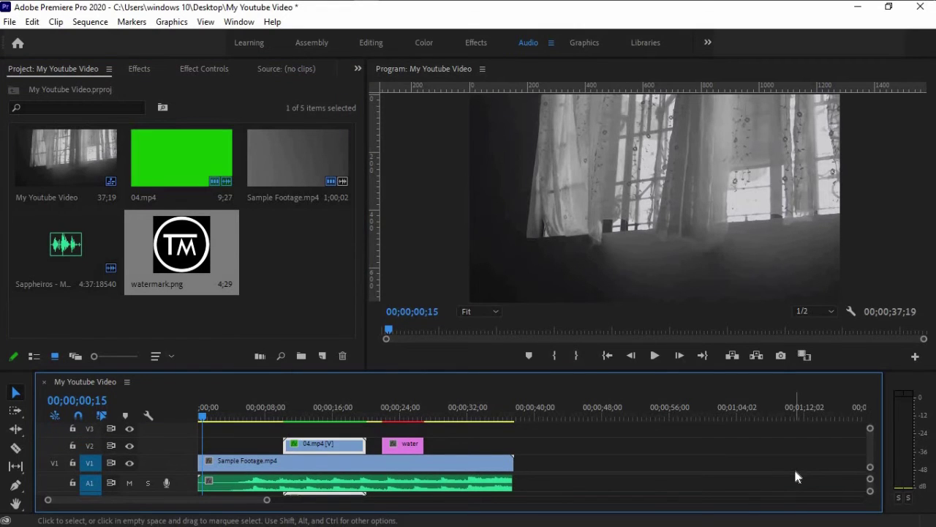
pyautogui.moveTo(386, 443); pyautogui.dragTo(507, 433)
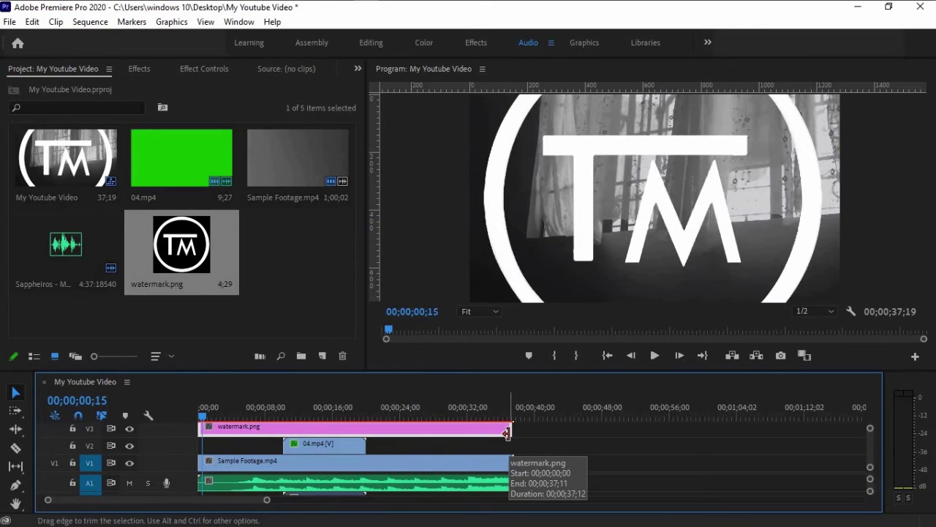
# - Scale the watermark to 6, position it bottom-right at 1211/665, and render previews
pyautogui.click(204, 68)
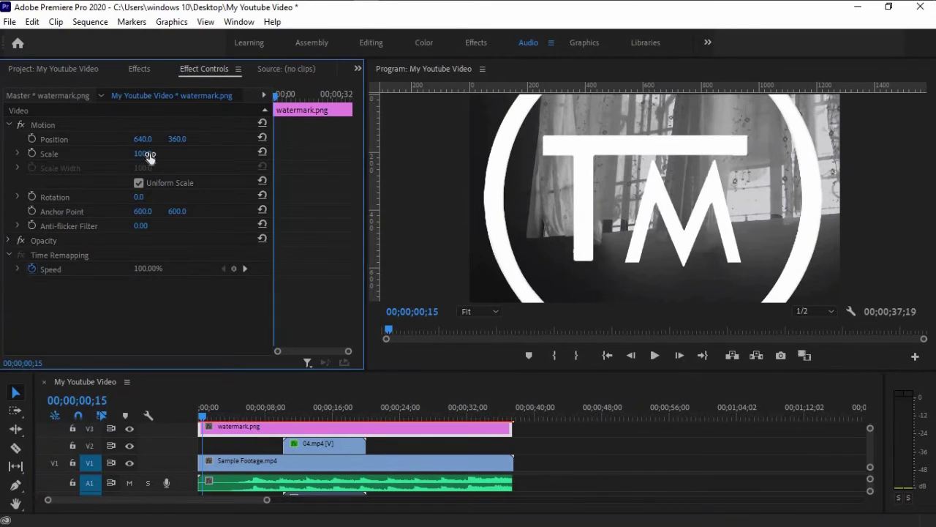
pyautogui.moveTo(148, 157); pyautogui.dragTo(110, 157)
pyautogui.moveTo(177, 139); pyautogui.dragTo(249, 139)
pyautogui.moveTo(142, 139)
pyautogui.mouseDown()
pyautogui.moveTo(212, 139)
pyautogui.moveTo(196, 152)
pyautogui.moveTo(149, 139)
pyautogui.mouseUp()
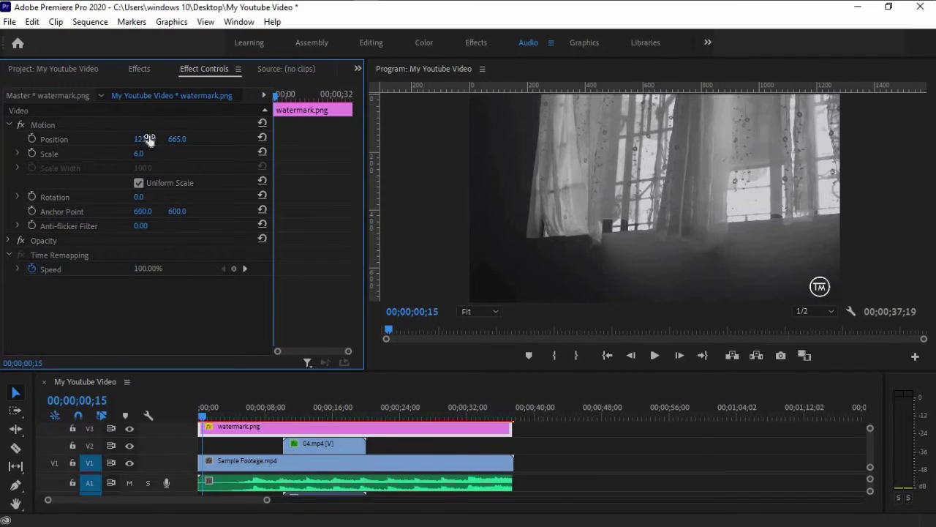
pyautogui.click(414, 407)
pyautogui.press('Return')
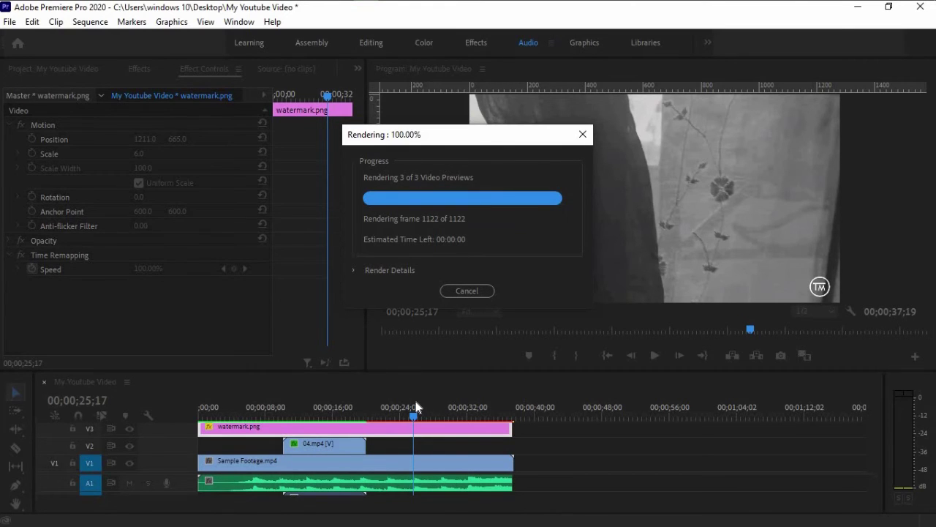
# - Export the sequence as H.264, Match Source - High bitrate, to My Youtube Video.mp4 on the Desktop
pyautogui.hotkey('ctrl', 'm')
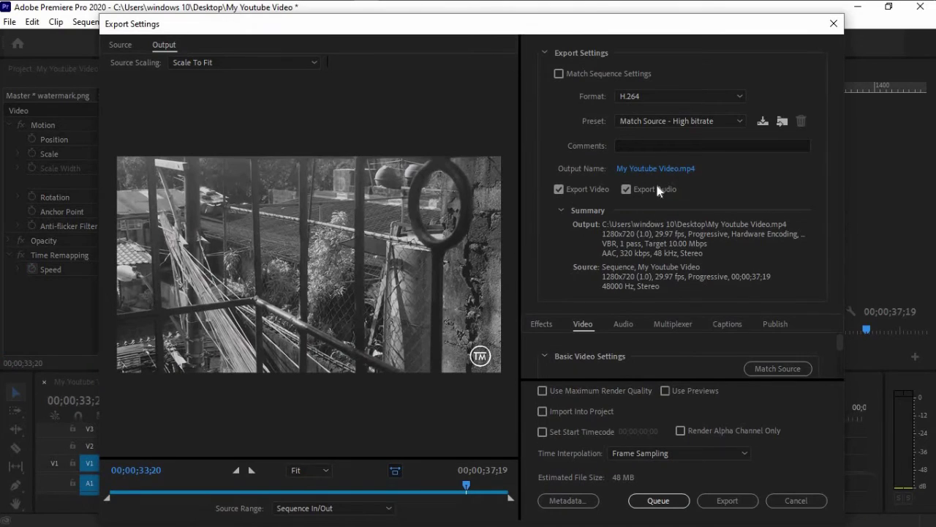
pyautogui.click(709, 95)
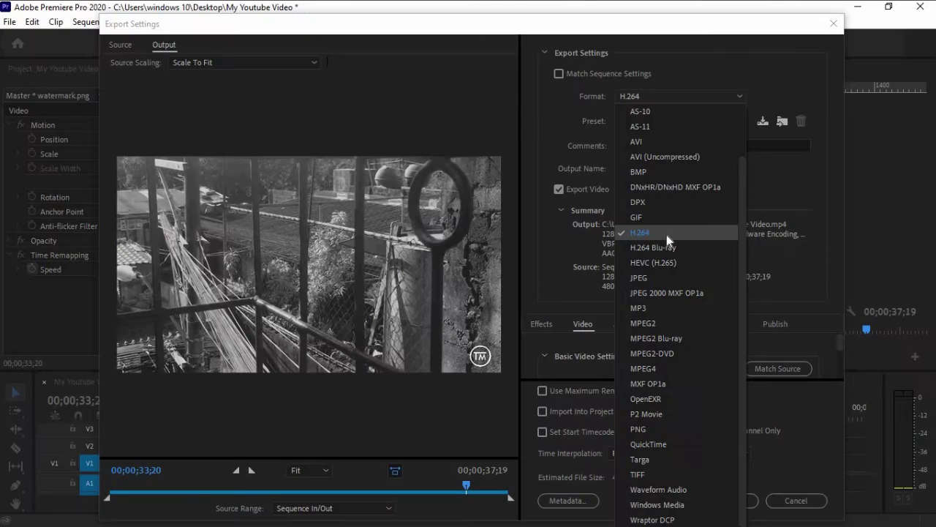
pyautogui.click(834, 206)
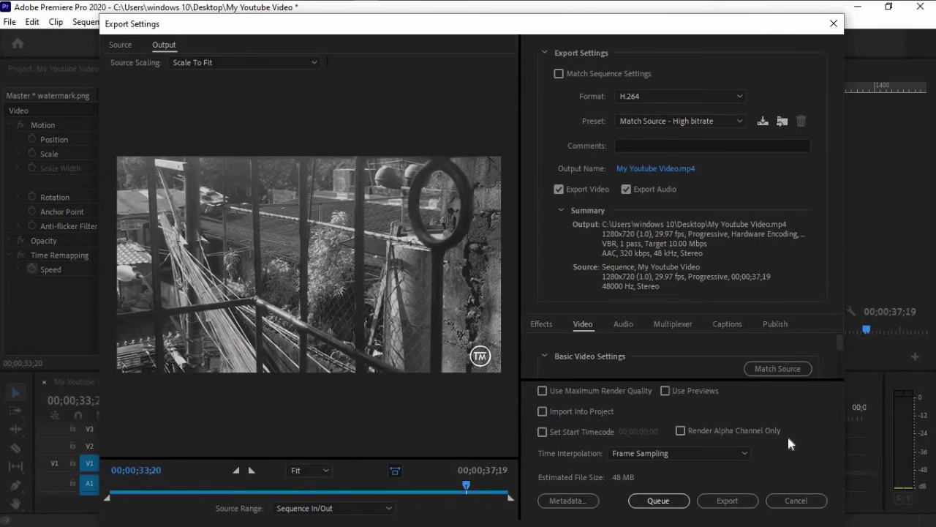
pyautogui.click(732, 502)
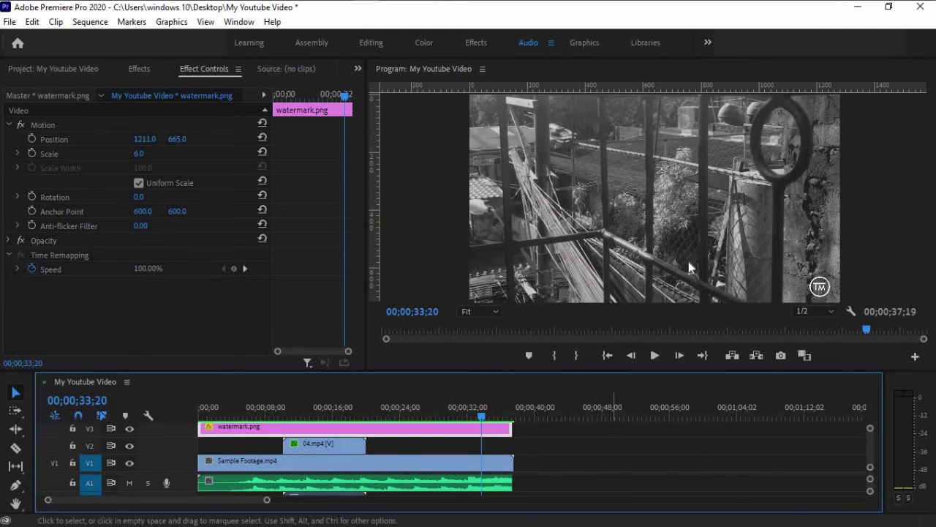
# - Minimize Premiere and check the exported My Youtube Video MP4 details: 47.3 MB, 37 seconds
pyautogui.click(857, 6)
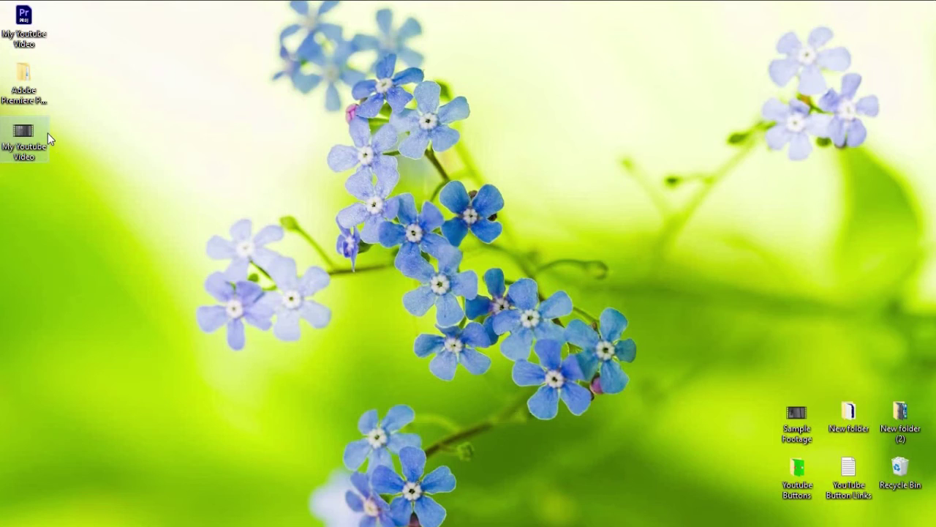
pyautogui.moveTo(37, 139)
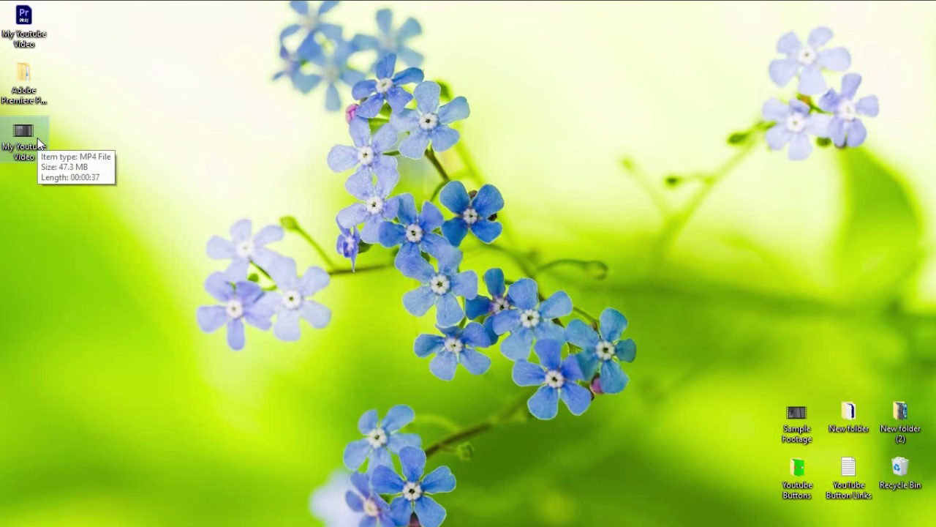